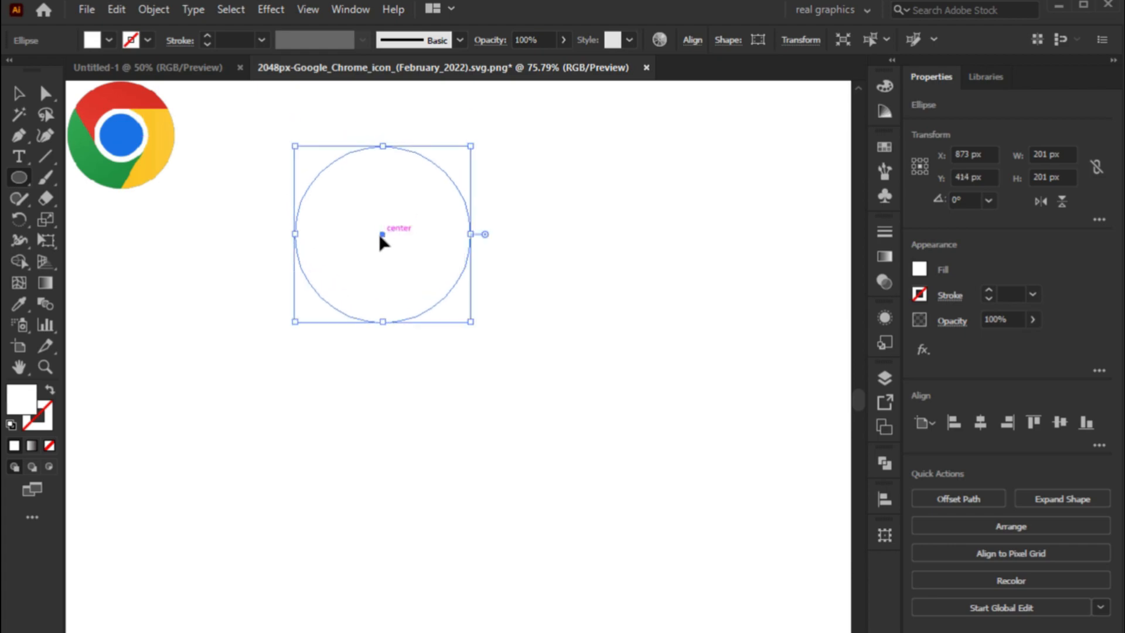
# - Give the circle a black 1 pt stroke and scale an in-place duplicate of it about the centre to about 82 px
pyautogui.click(919, 295)
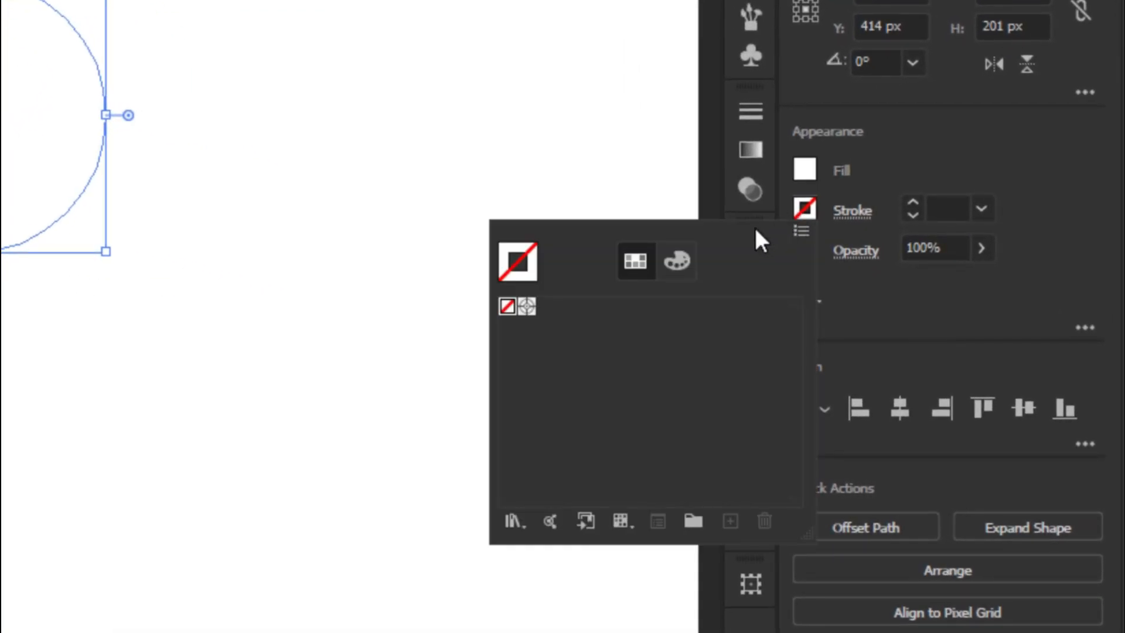
pyautogui.click(529, 306)
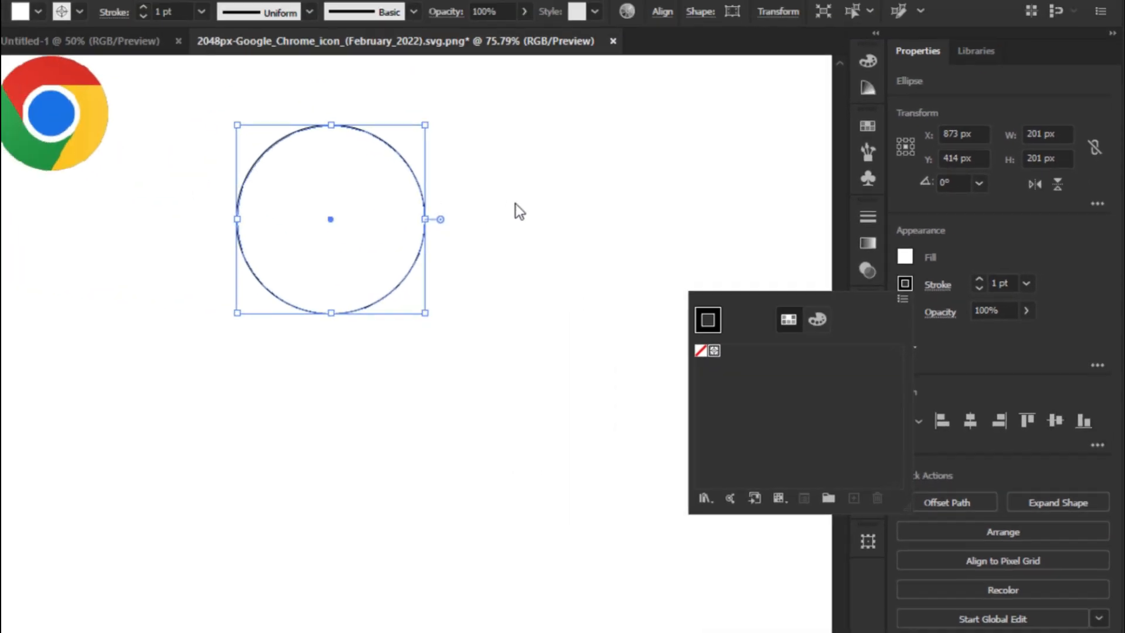
pyautogui.hotkey('ctrl', 'c')
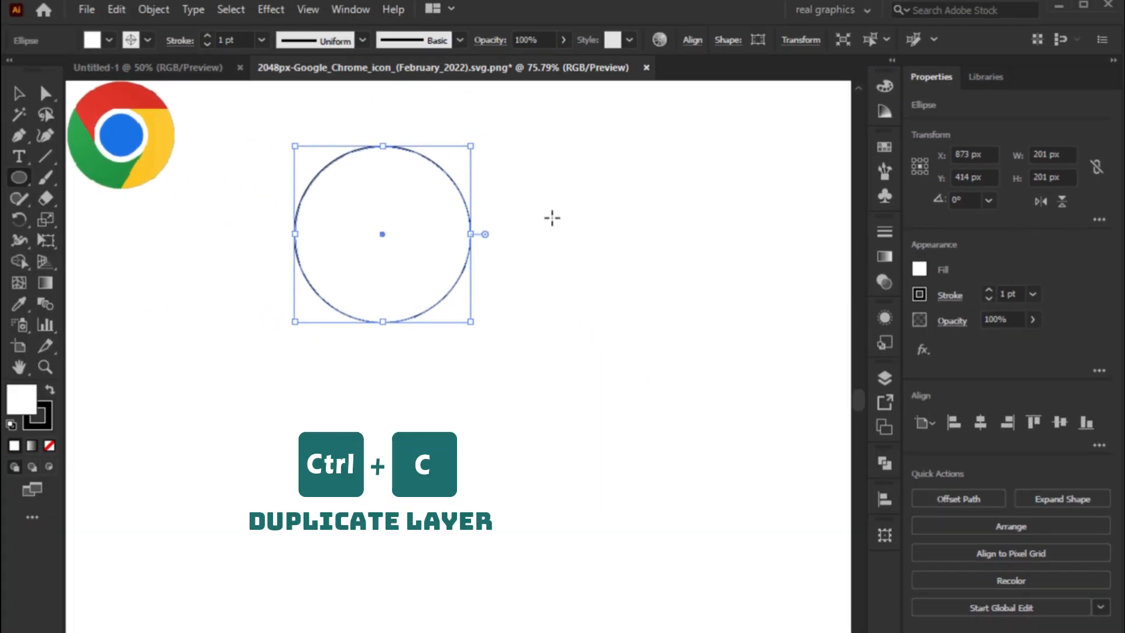
pyautogui.hotkey('ctrl', 'f')
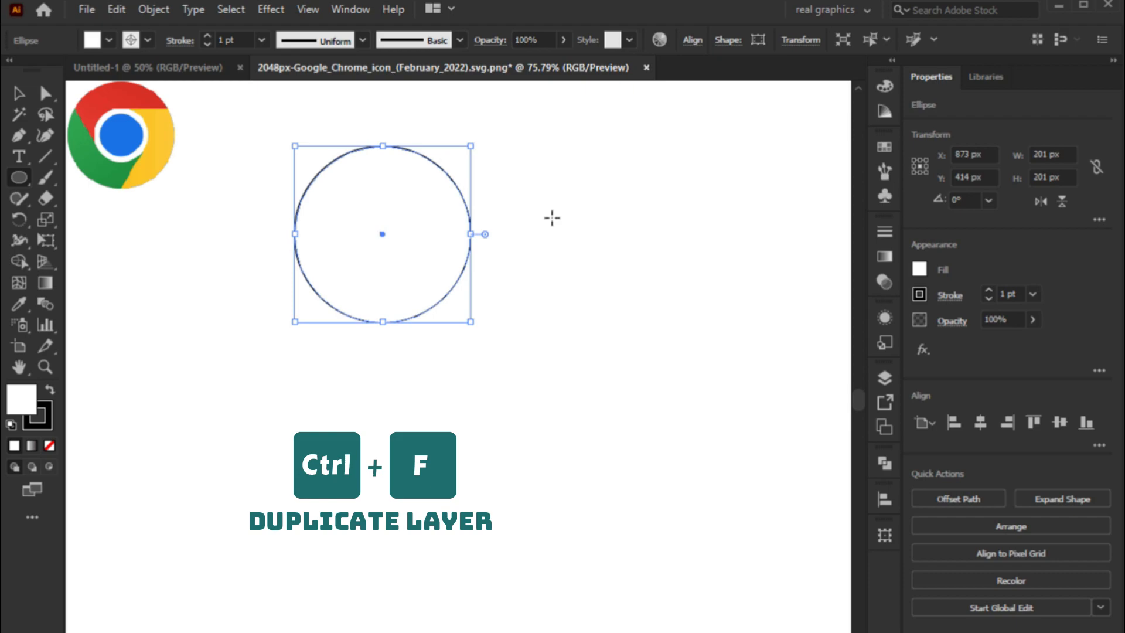
pyautogui.moveTo(470, 145); pyautogui.dragTo(459, 200)
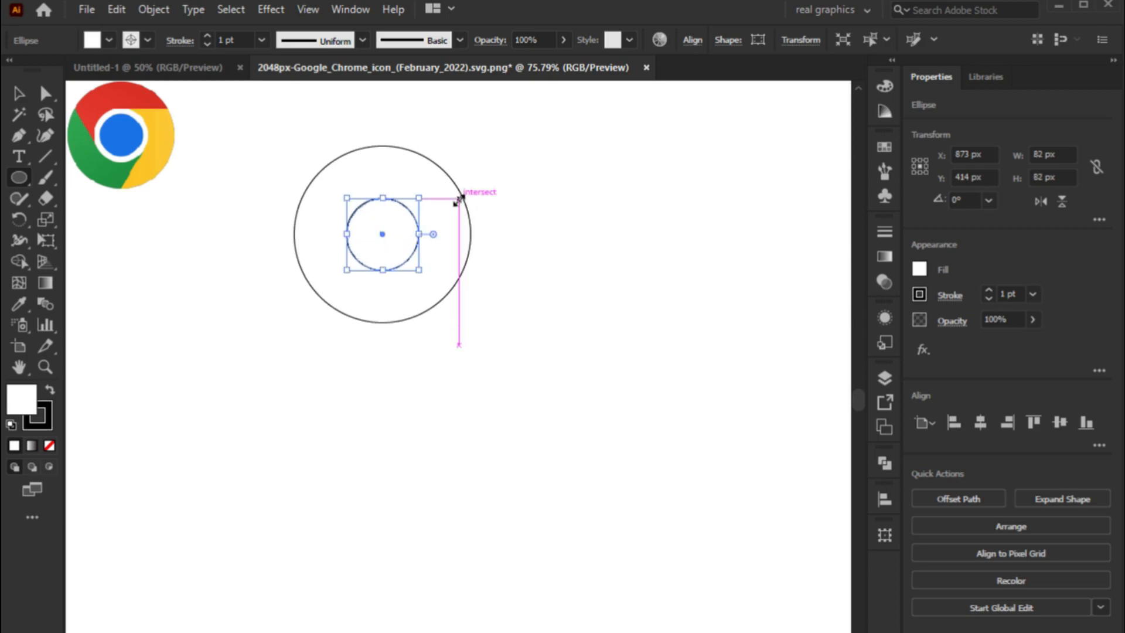
# - Duplicate the inner circle in place and scale the copy slightly smaller about the same centre
pyautogui.hotkey('ctrl', 'c')
pyautogui.hotkey('ctrl', 'f')
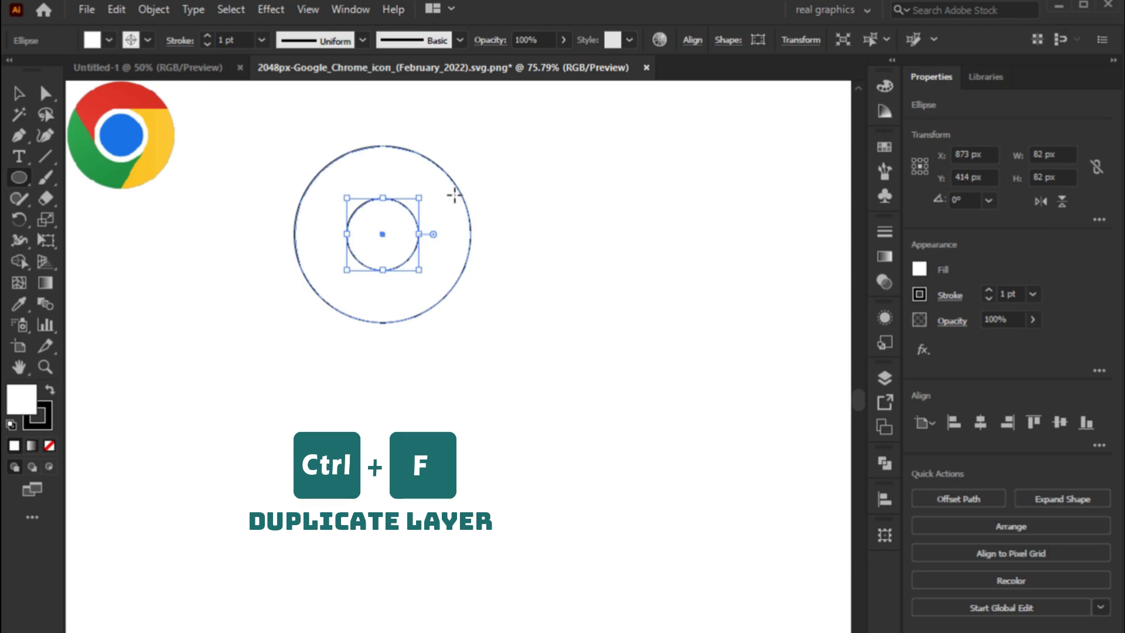
pyautogui.moveTo(418, 198); pyautogui.dragTo(442, 205)
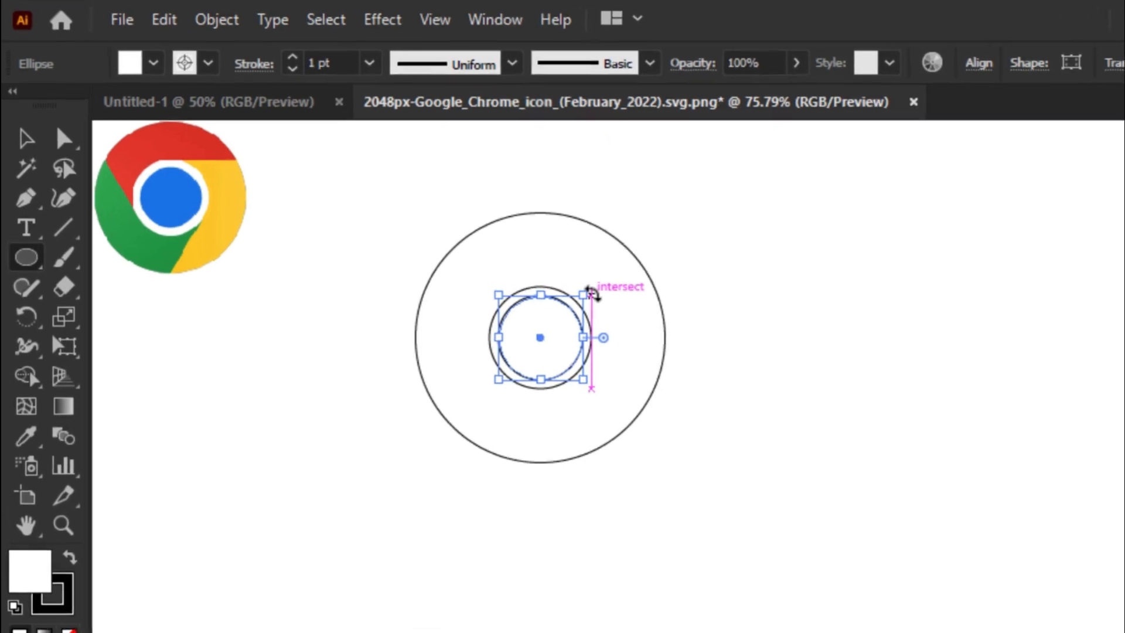
# - Draw a horizontal line about 137 px long from the middle circle's top point to beyond the outer circle
pyautogui.press('a')
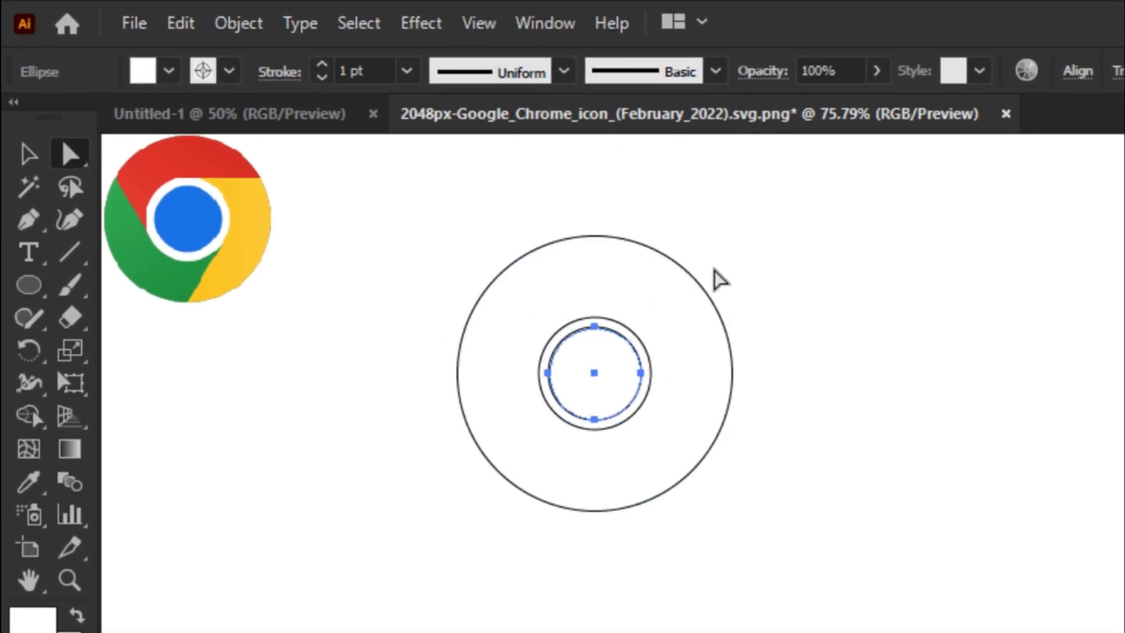
pyautogui.click(718, 282)
pyautogui.click(70, 253)
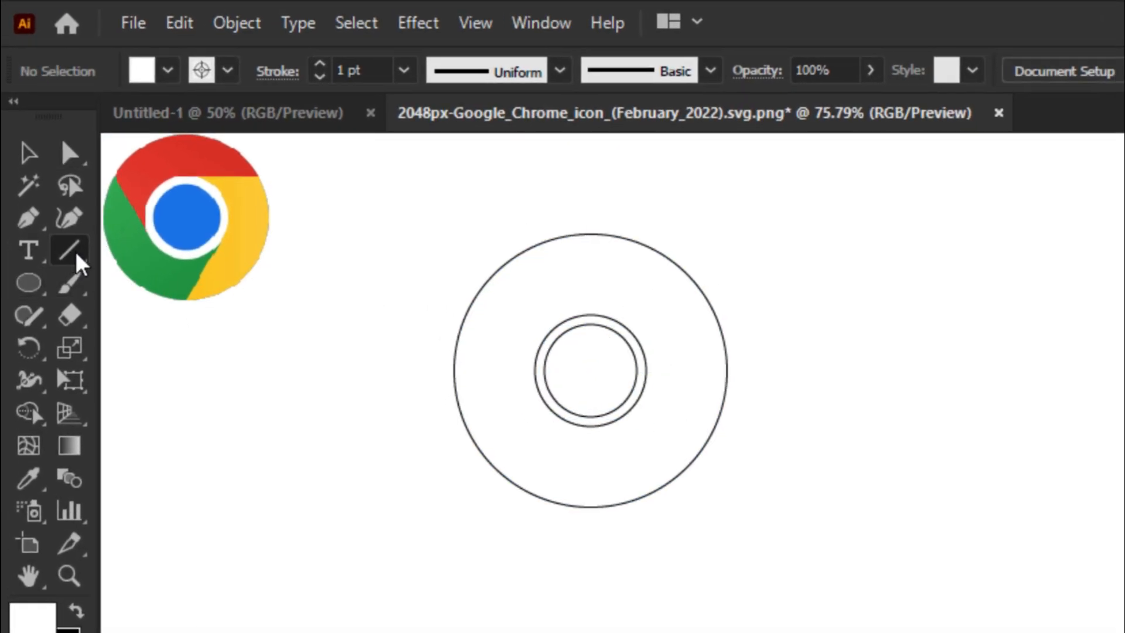
pyautogui.moveTo(346, 198); pyautogui.dragTo(503, 198)
# - Duplicate the horizontal line in place and rotate the copy 120° about the circles' centre
pyautogui.hotkey('ctrl', 'c')
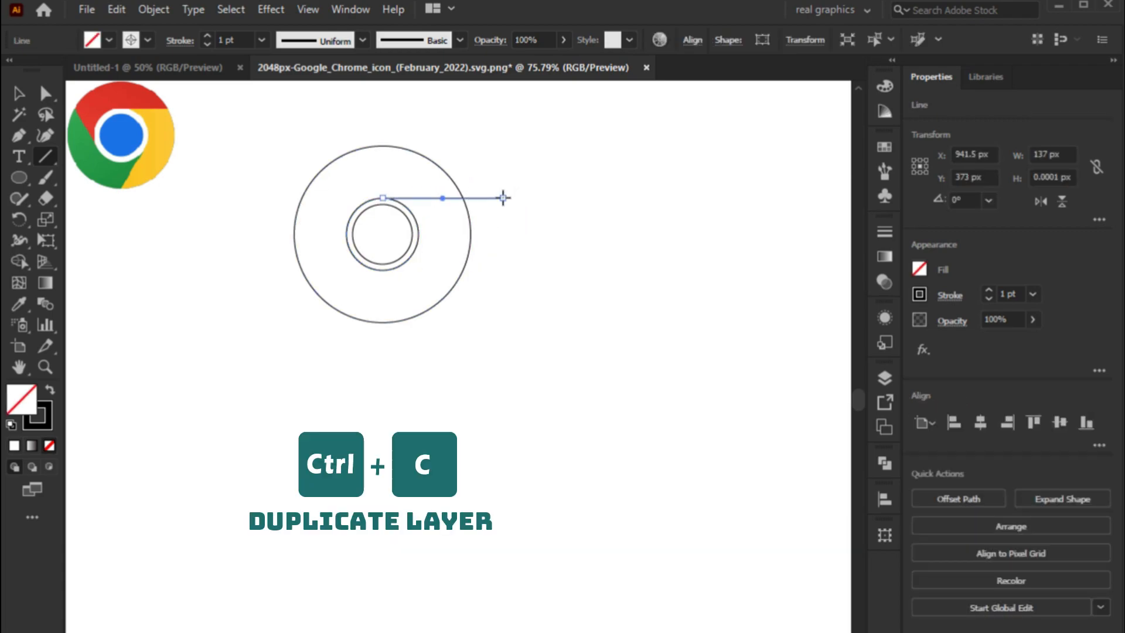
pyautogui.hotkey('ctrl', 'f')
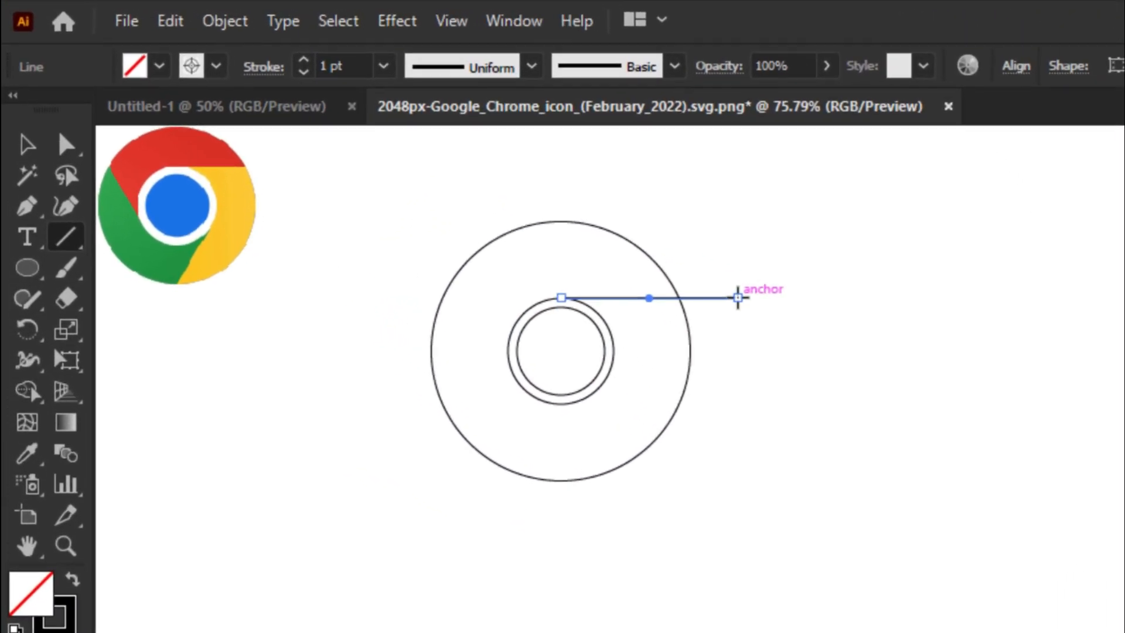
pyautogui.click(27, 326)
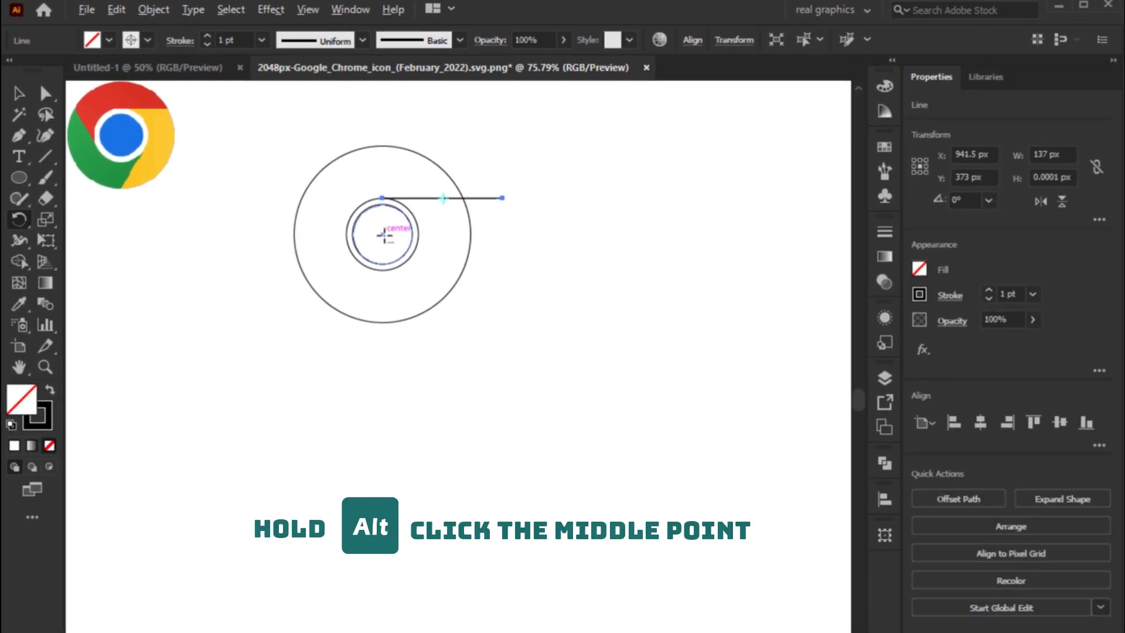
pyautogui.keyDown('alt'); pyautogui.click(385, 235); pyautogui.keyUp('alt')
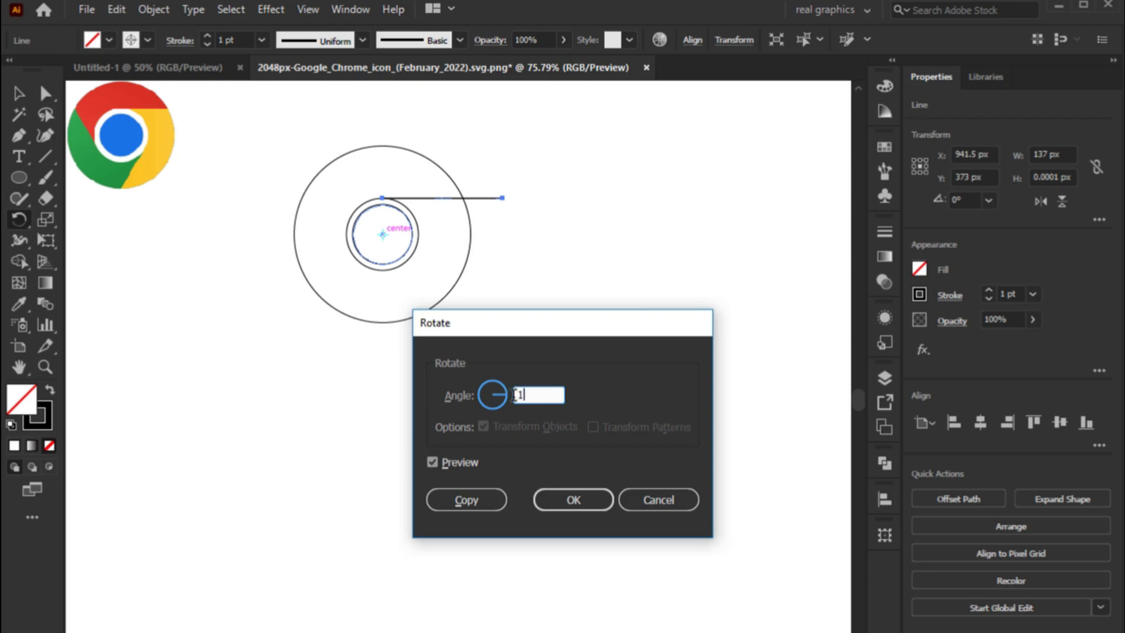
pyautogui.click(573, 500)
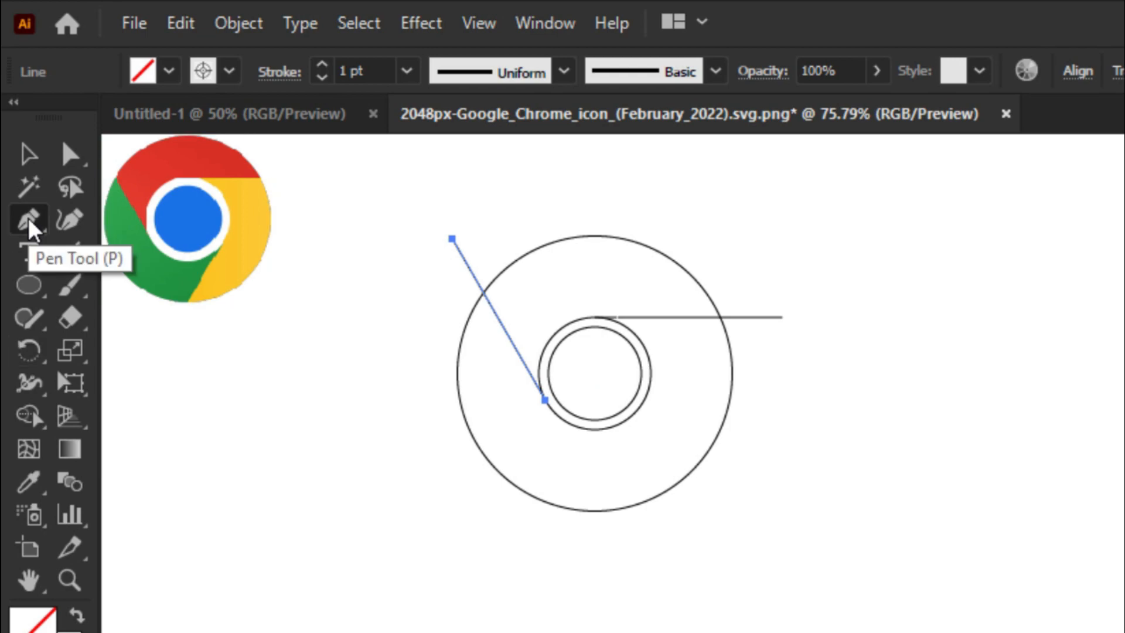
# - Connect the two lines with the Pen tool into a closed shape that extends beyond the outer circle's upper part
pyautogui.click(29, 221)
pyautogui.click(452, 239)
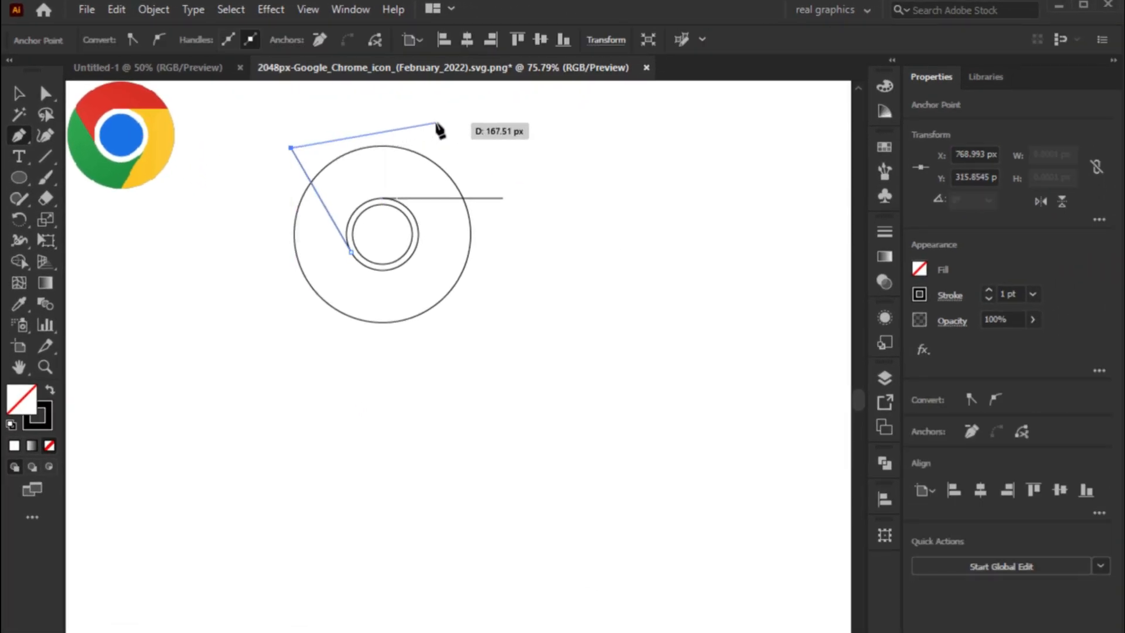
pyautogui.click(435, 122)
pyautogui.click(503, 198)
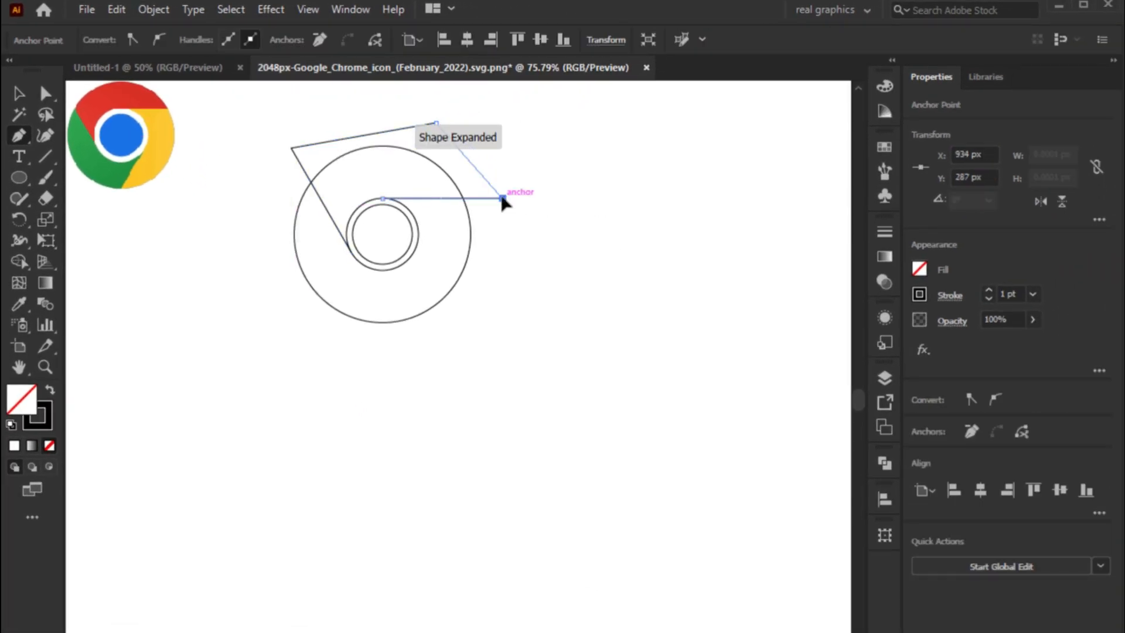
pyautogui.click(382, 198)
pyautogui.click(349, 251)
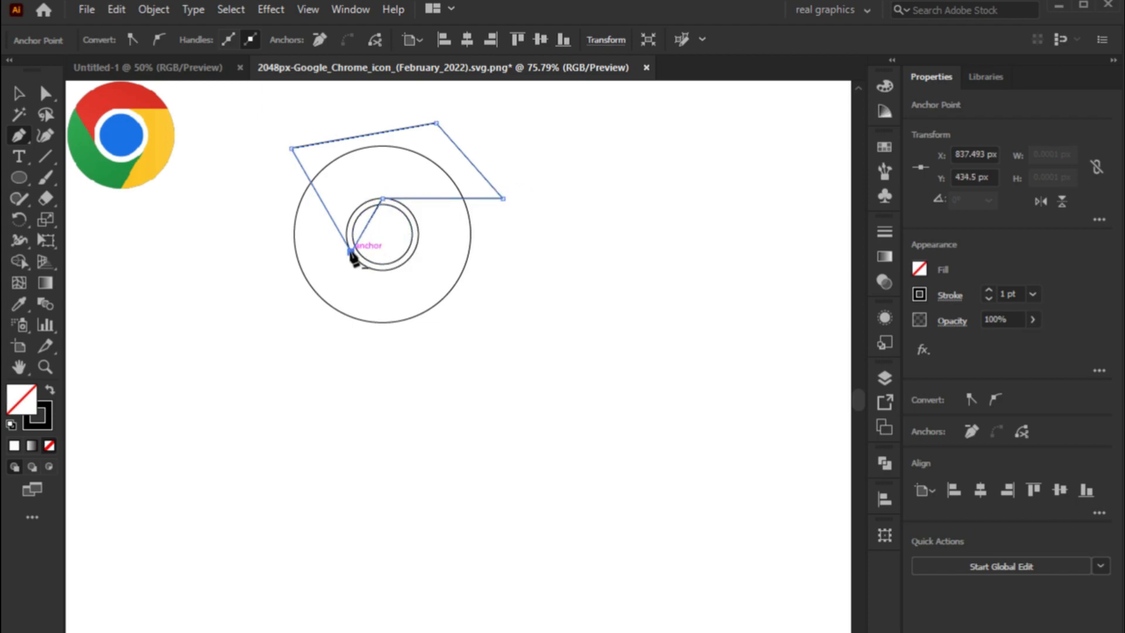
# - Intersect the closed pen shape with the outer circle to leave only the upper ring segment
pyautogui.press('a')
pyautogui.moveTo(343, 124); pyautogui.dragTo(358, 162)
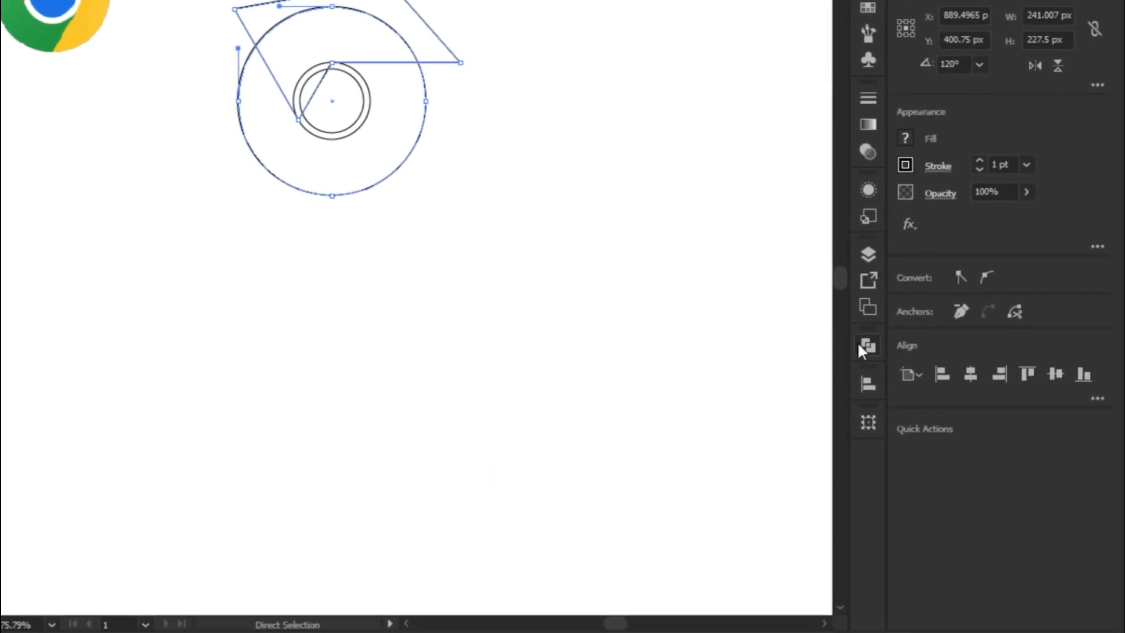
pyautogui.click(867, 346)
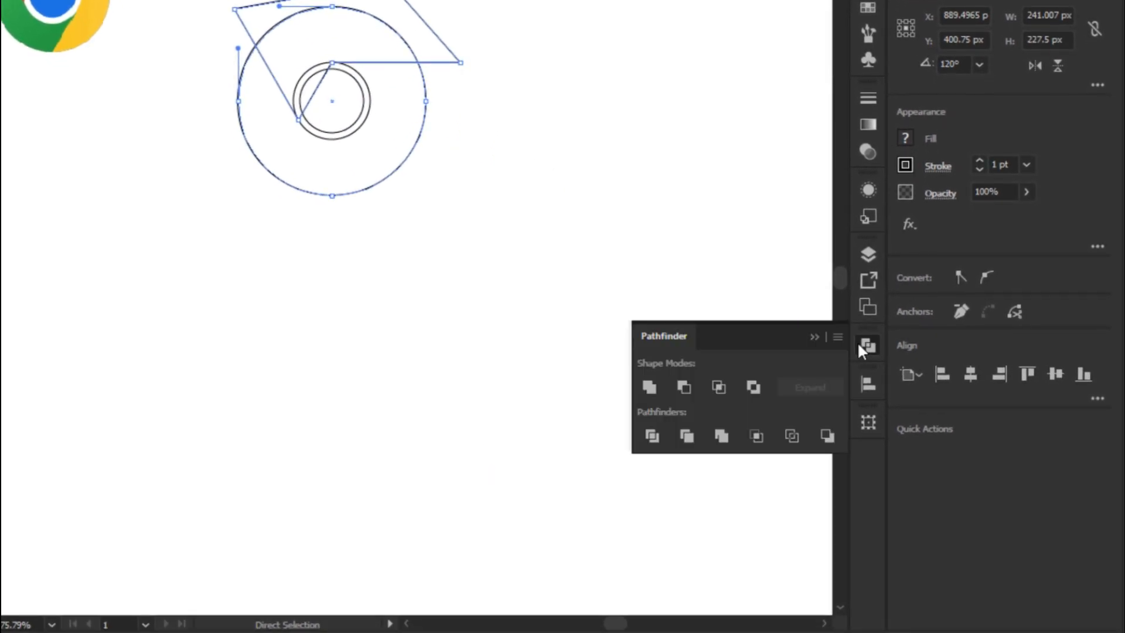
pyautogui.click(722, 389)
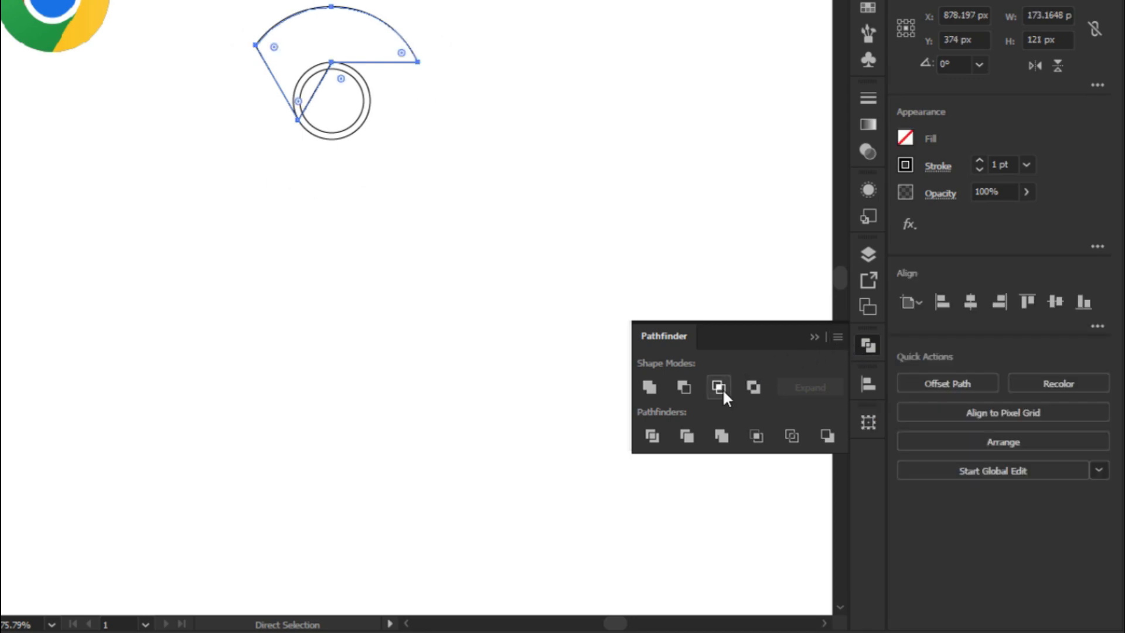
pyautogui.click(814, 337)
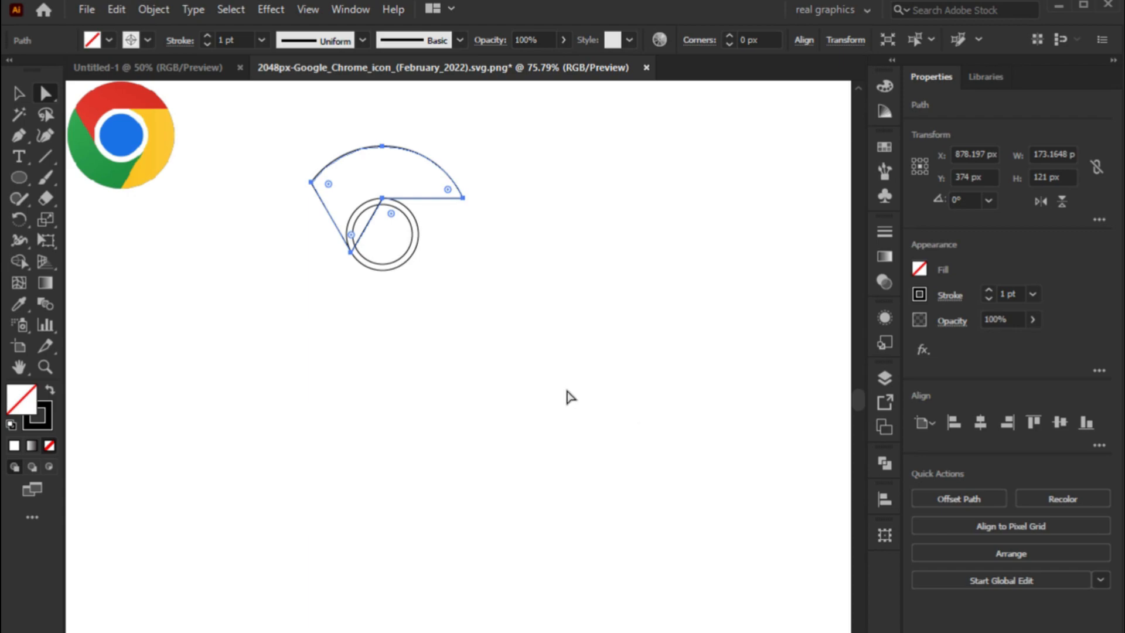
# - Duplicate the upper segment into two more segments, each rotated a further 120° about the circles' centre
pyautogui.hotkey('ctrl', 'c')
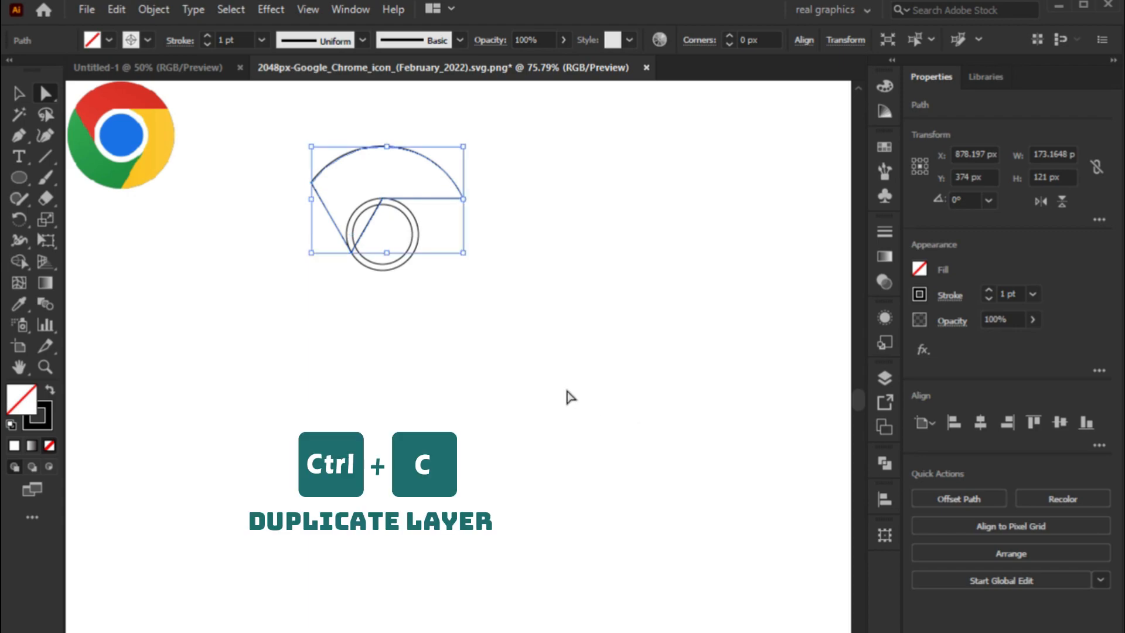
pyautogui.hotkey('ctrl', 'f')
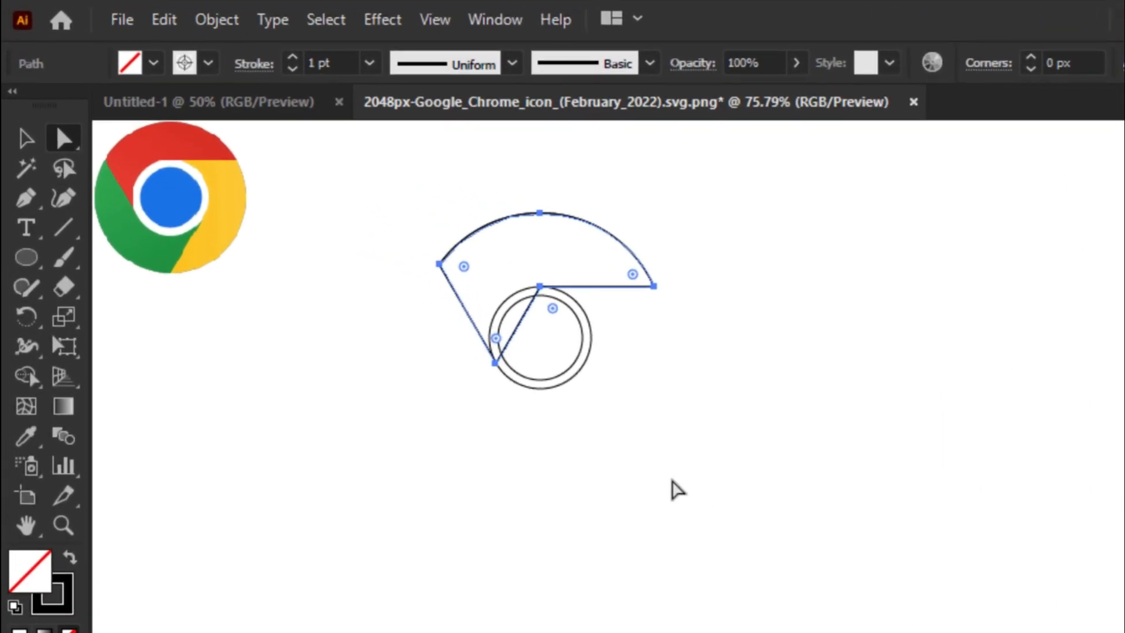
pyautogui.click(19, 221)
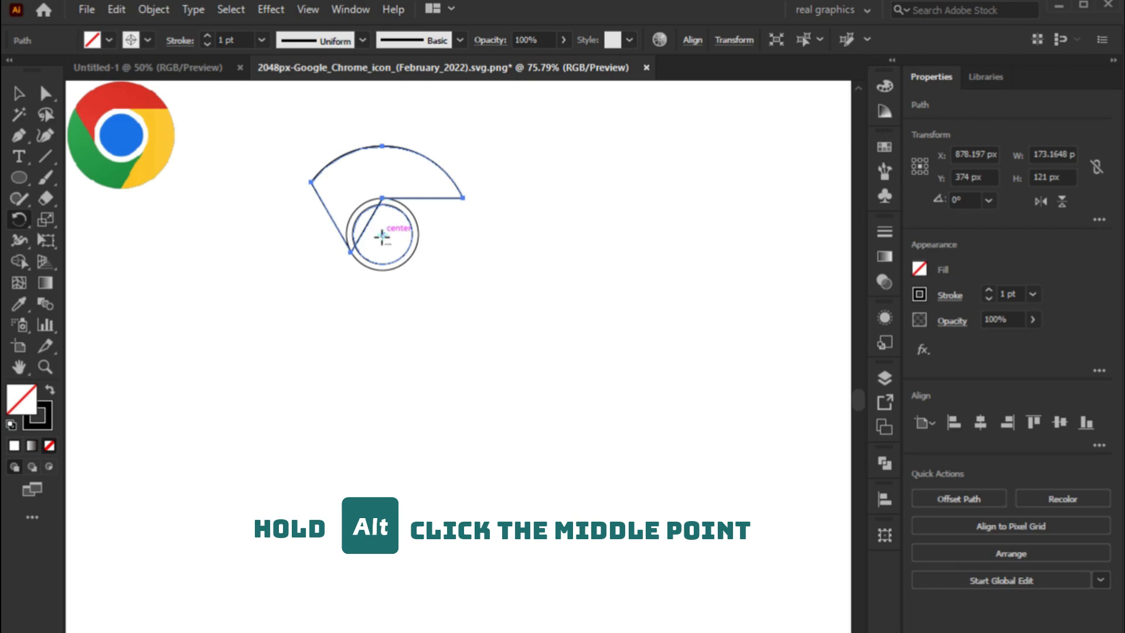
pyautogui.keyDown('alt'); pyautogui.click(381, 237); pyautogui.keyUp('alt')
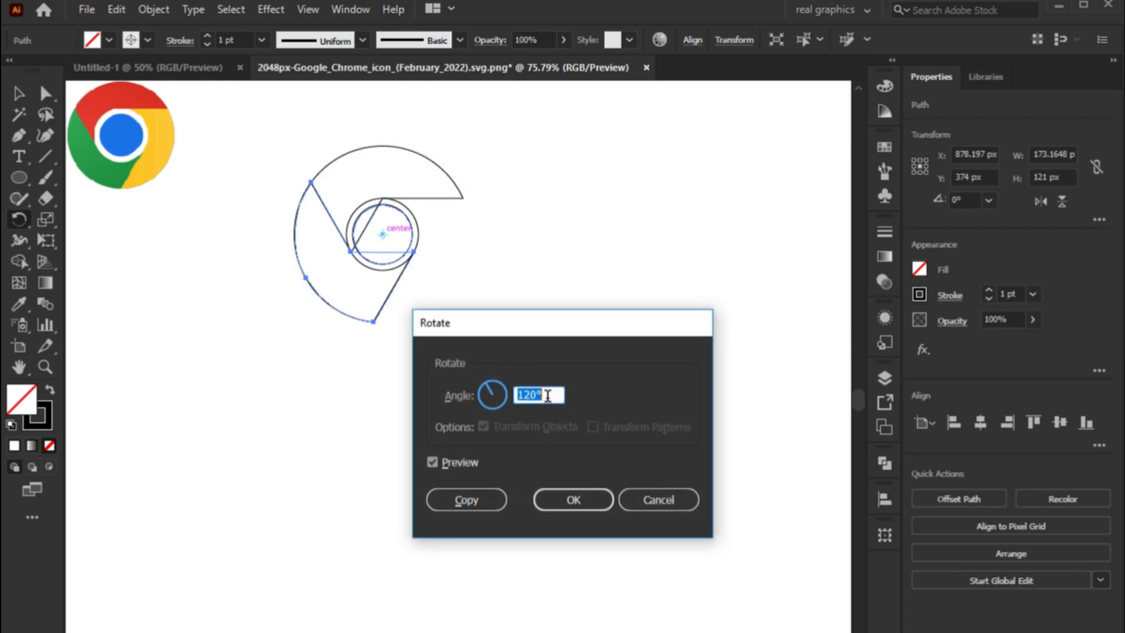
pyautogui.click(485, 508)
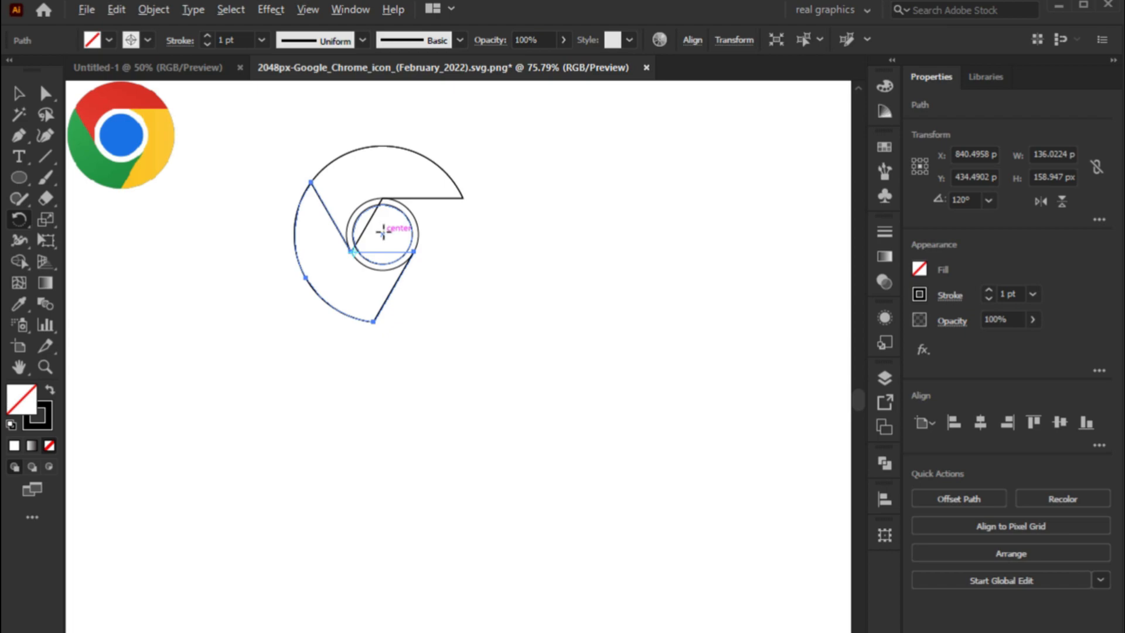
pyautogui.keyDown('alt'); pyautogui.click(383, 232); pyautogui.keyUp('alt')
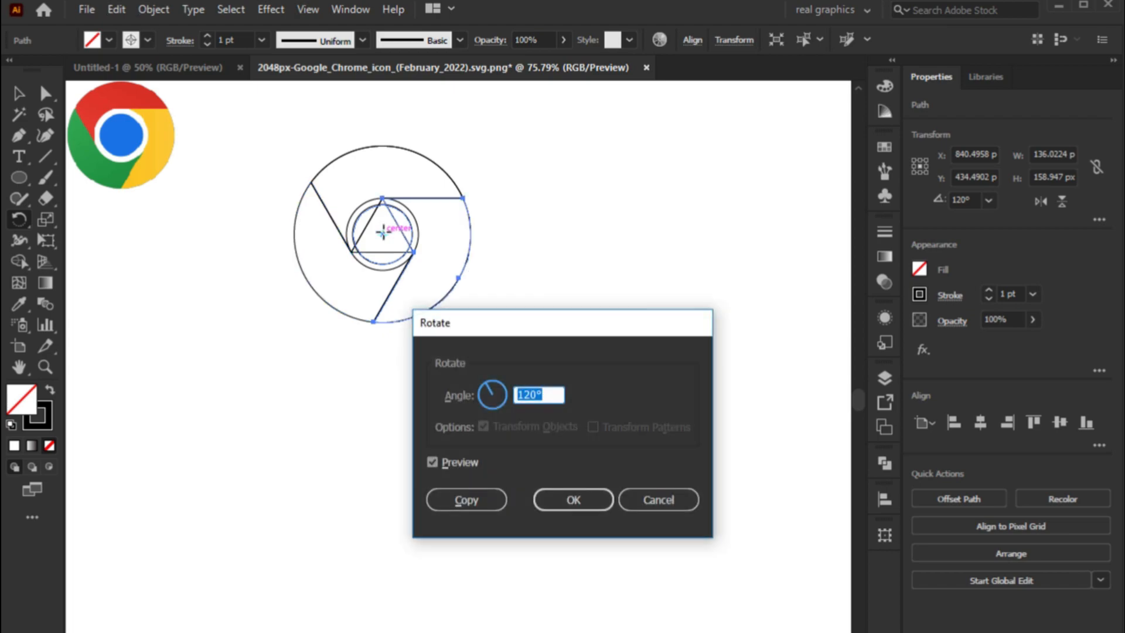
pyautogui.click(577, 499)
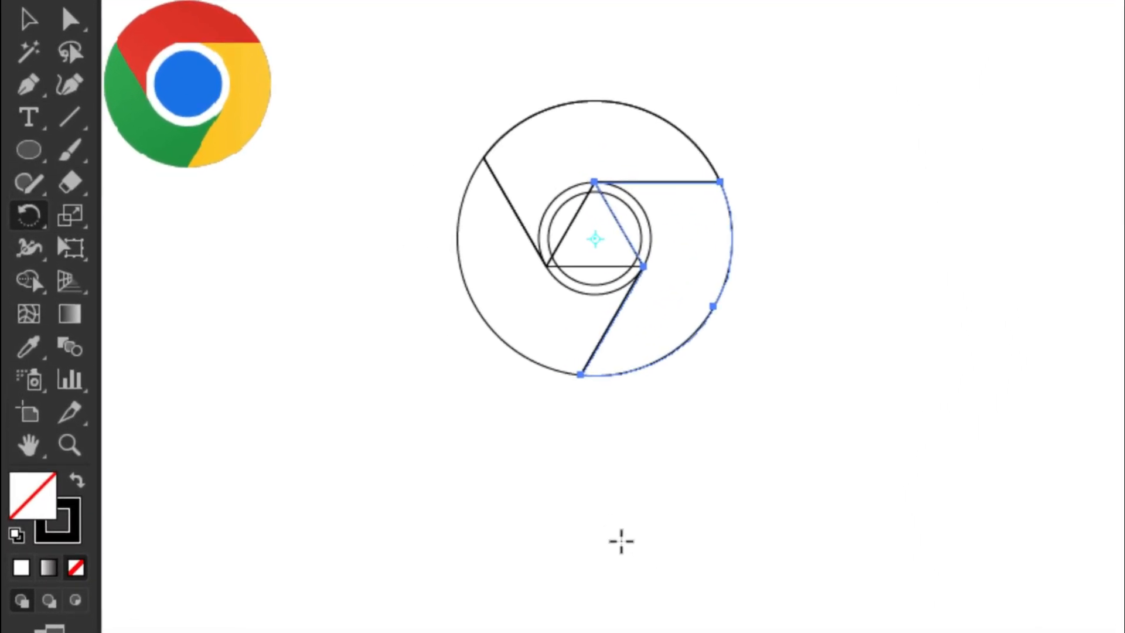
# - Fill the right segment with yellow and the upper segment with red, sampling both colours from the reference Chrome logo
pyautogui.click(28, 347)
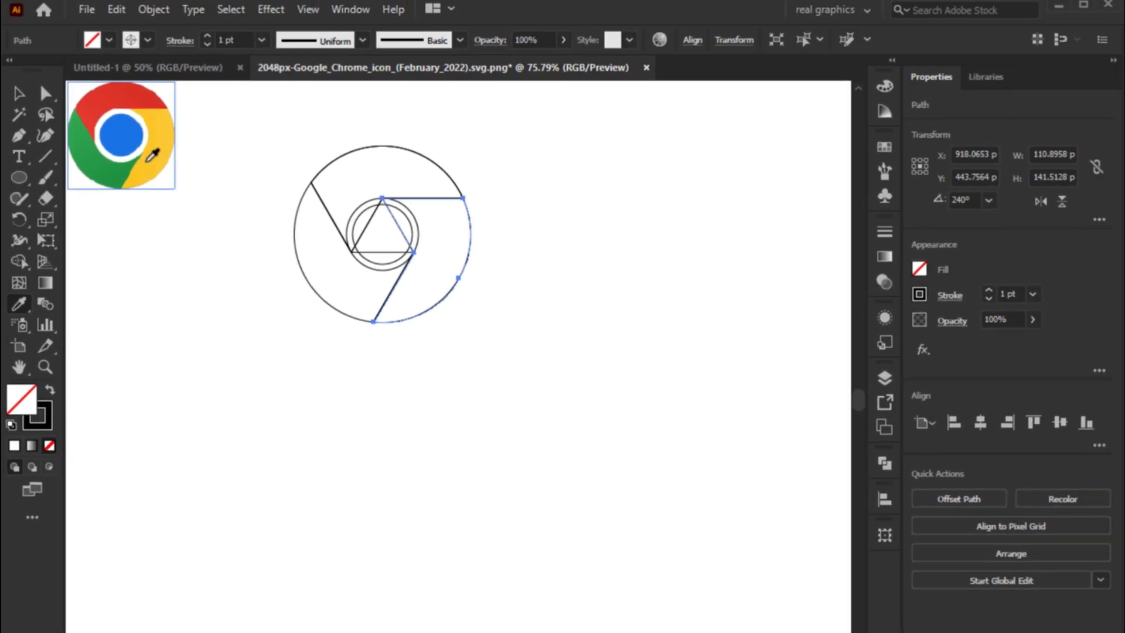
pyautogui.click(224, 126)
pyautogui.press('a')
pyautogui.moveTo(323, 135); pyautogui.dragTo(345, 170)
pyautogui.press('i')
pyautogui.click(153, 92)
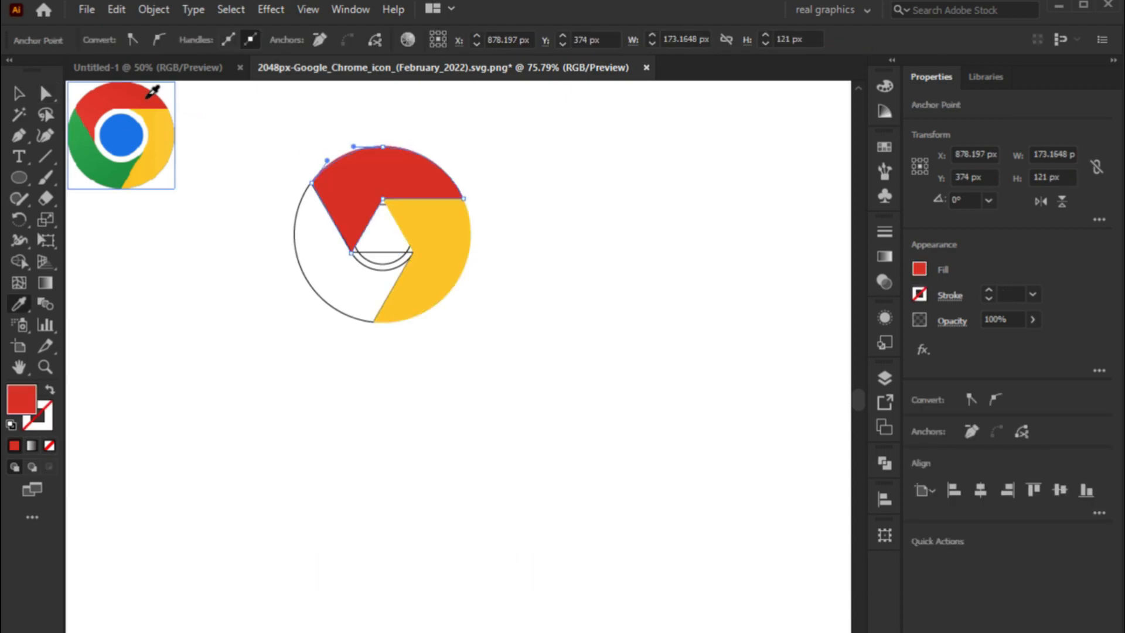
# - Fill the lower-left segment with green sampled from the reference Chrome logo and clear the selection
pyautogui.press('a')
pyautogui.moveTo(280, 249); pyautogui.dragTo(322, 279)
pyautogui.press('i')
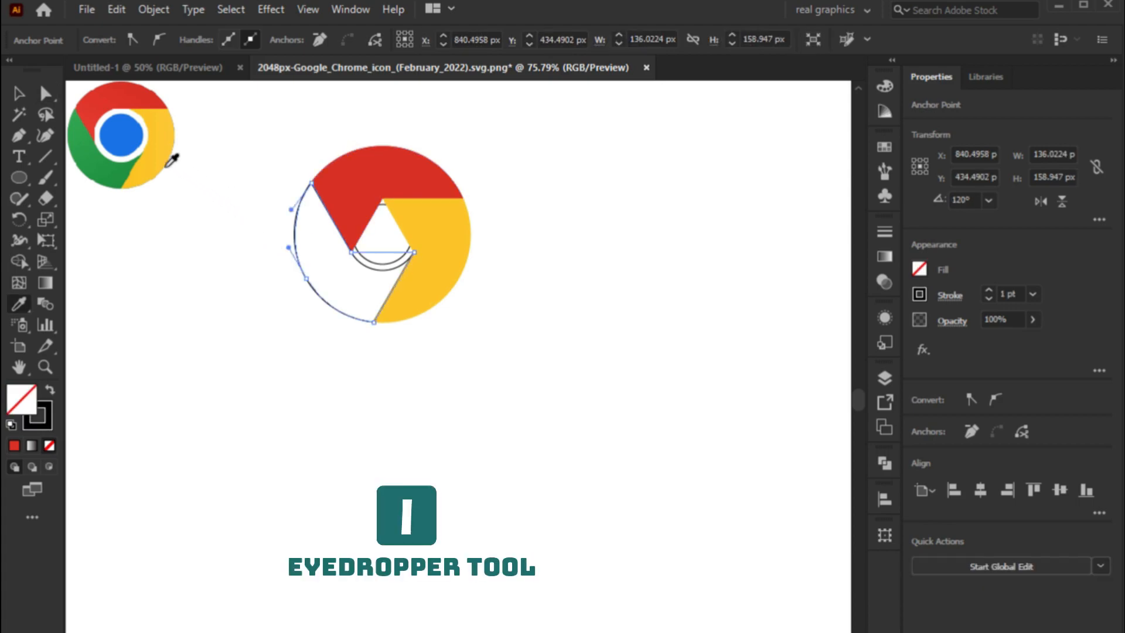
pyautogui.click(109, 164)
pyautogui.press('a')
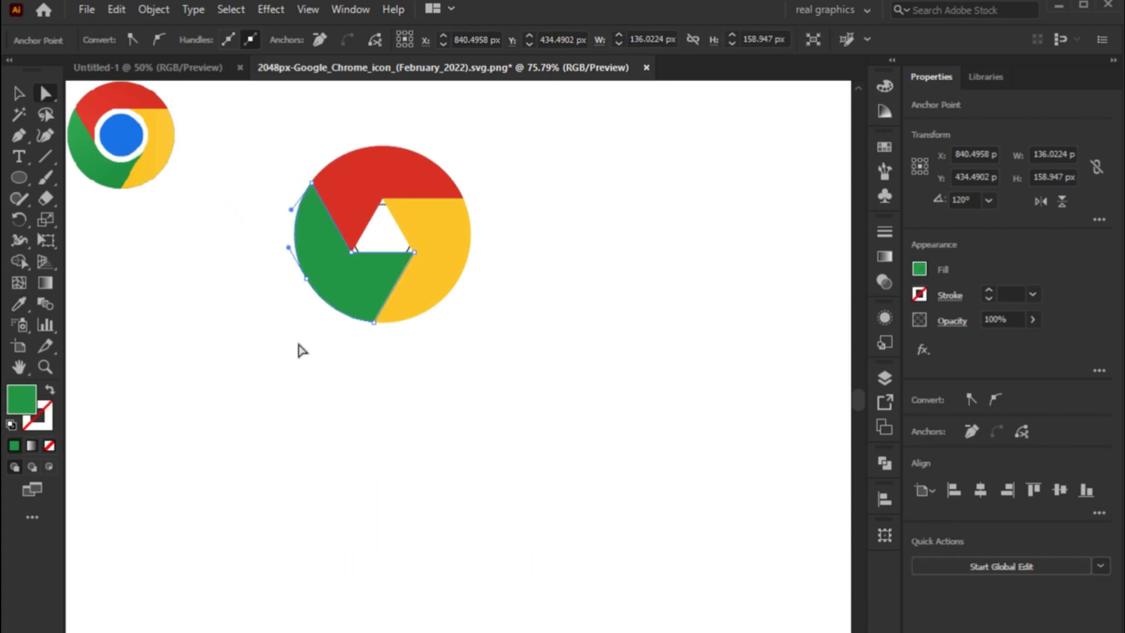
pyautogui.click(308, 350)
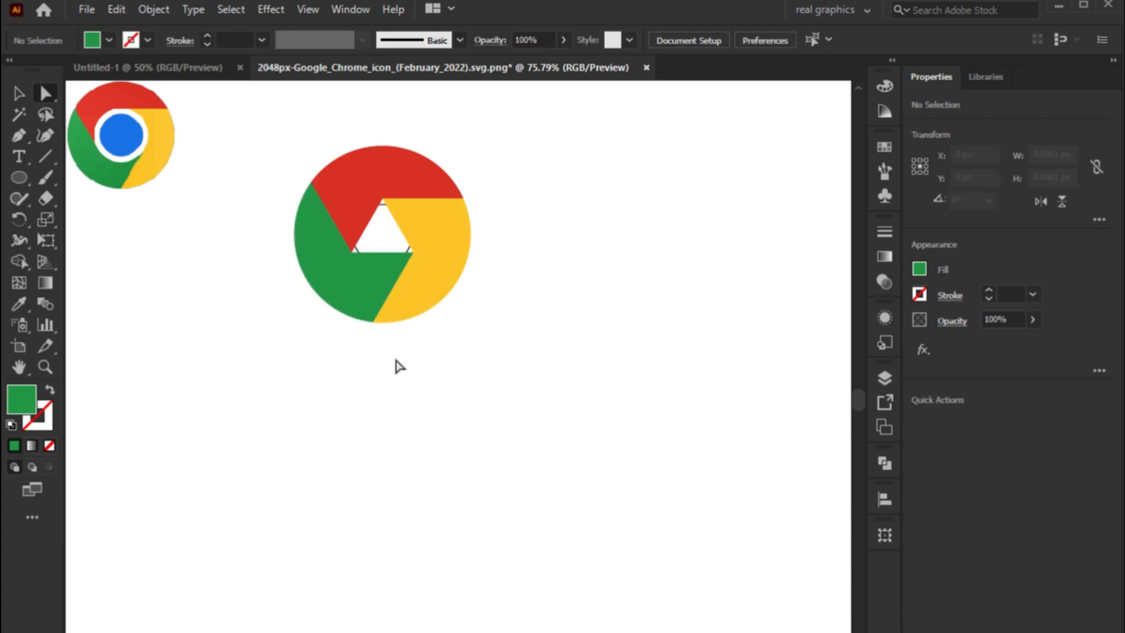
# - Send the red, yellow and green segments to the back, behind the two inner circles, and clear the selection
pyautogui.moveTo(485, 163); pyautogui.dragTo(448, 257)
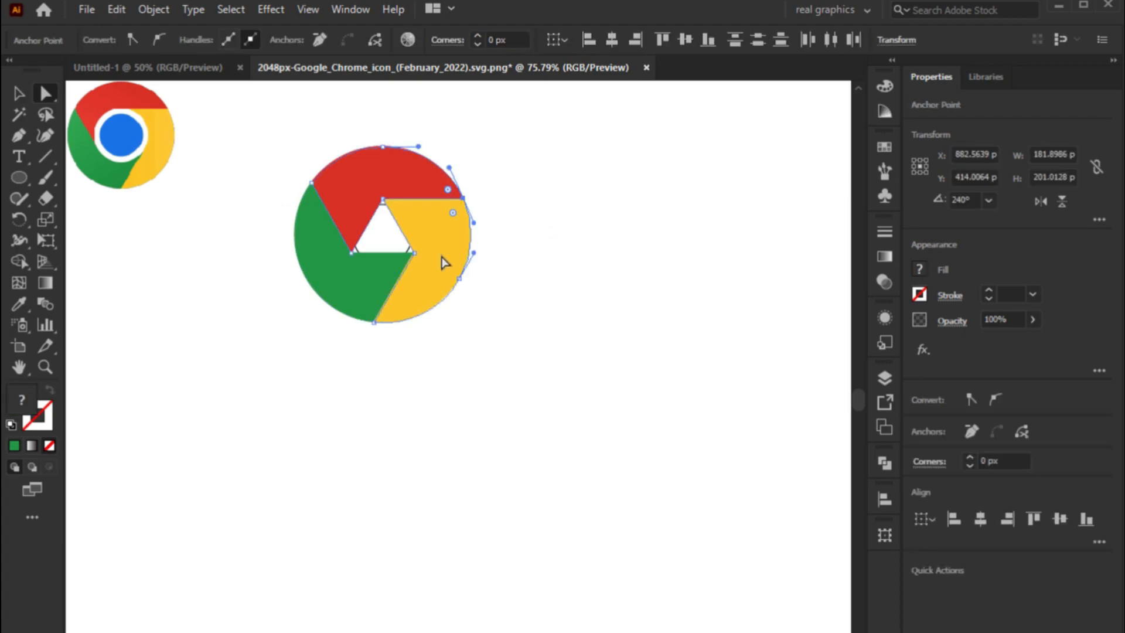
pyautogui.rightClick(448, 258)
pyautogui.moveTo(491, 529)
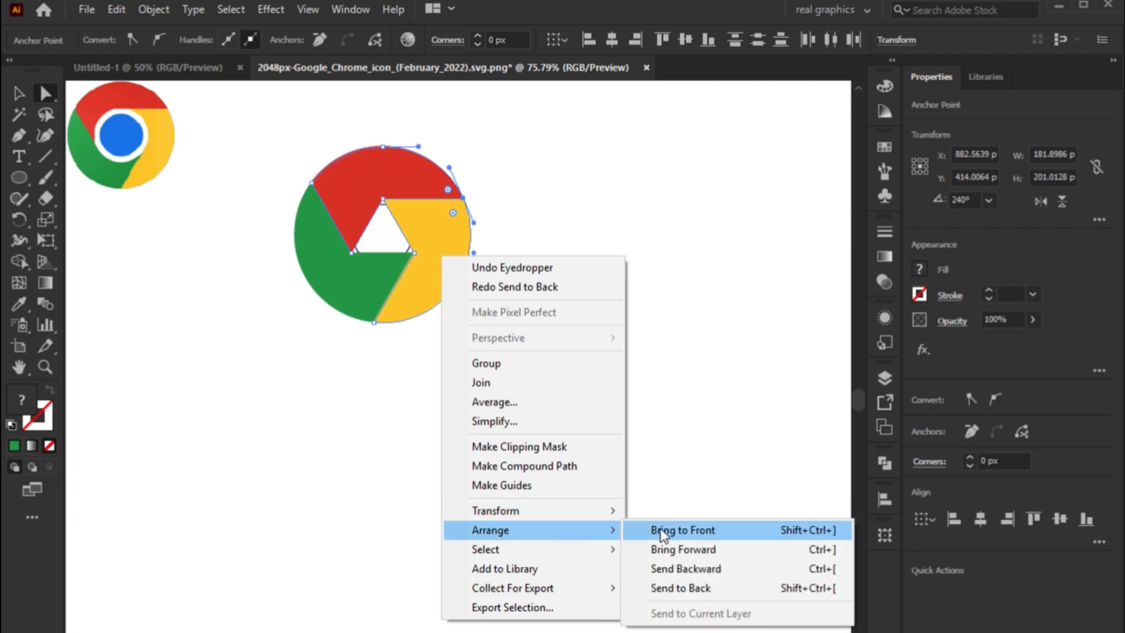
pyautogui.click(668, 587)
pyautogui.click(344, 283)
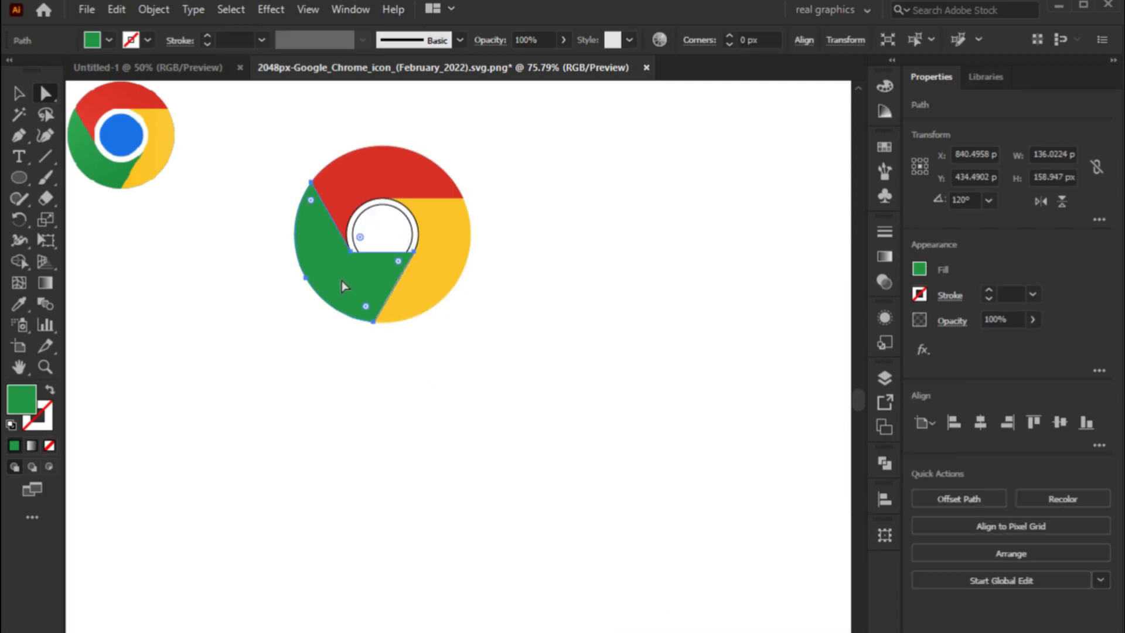
pyautogui.rightClick(340, 279)
pyautogui.moveTo(392, 548)
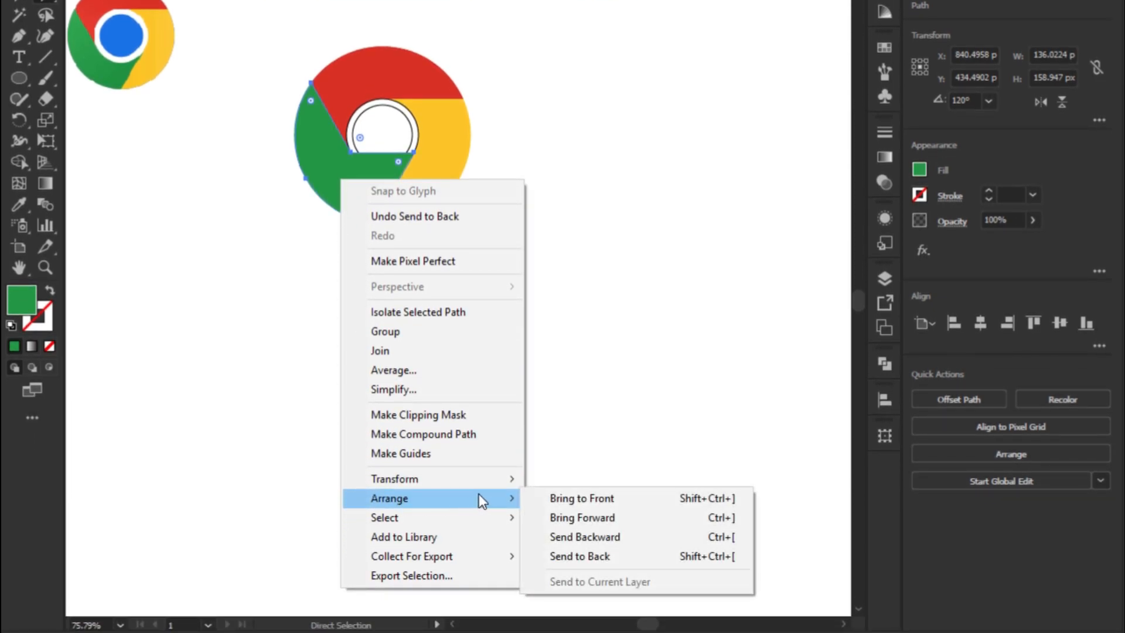
pyautogui.click(577, 555)
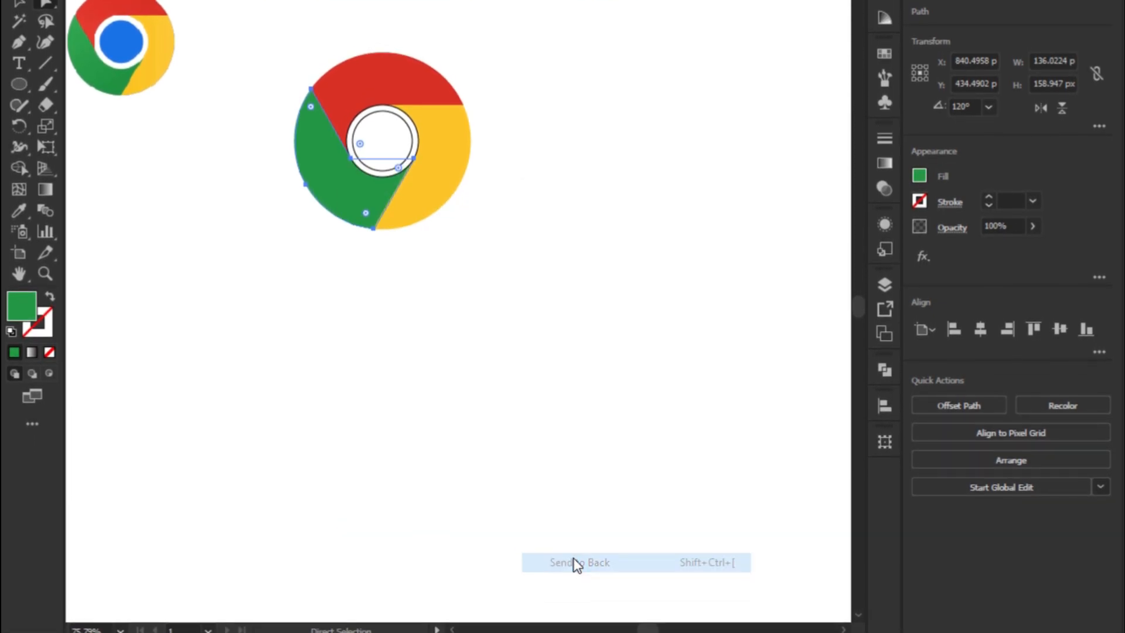
pyautogui.click(510, 276)
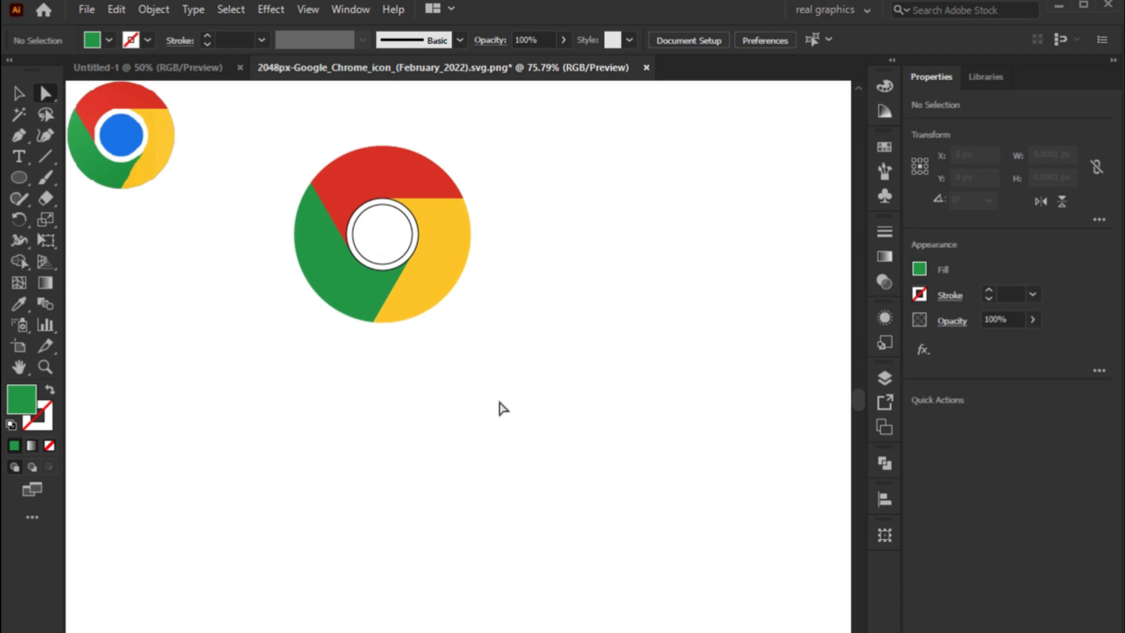
# - Fill the innermost circle with blue sampled from the centre of the reference Chrome logo and clear the selection
pyautogui.click(372, 234)
pyautogui.press('i')
pyautogui.click(117, 140)
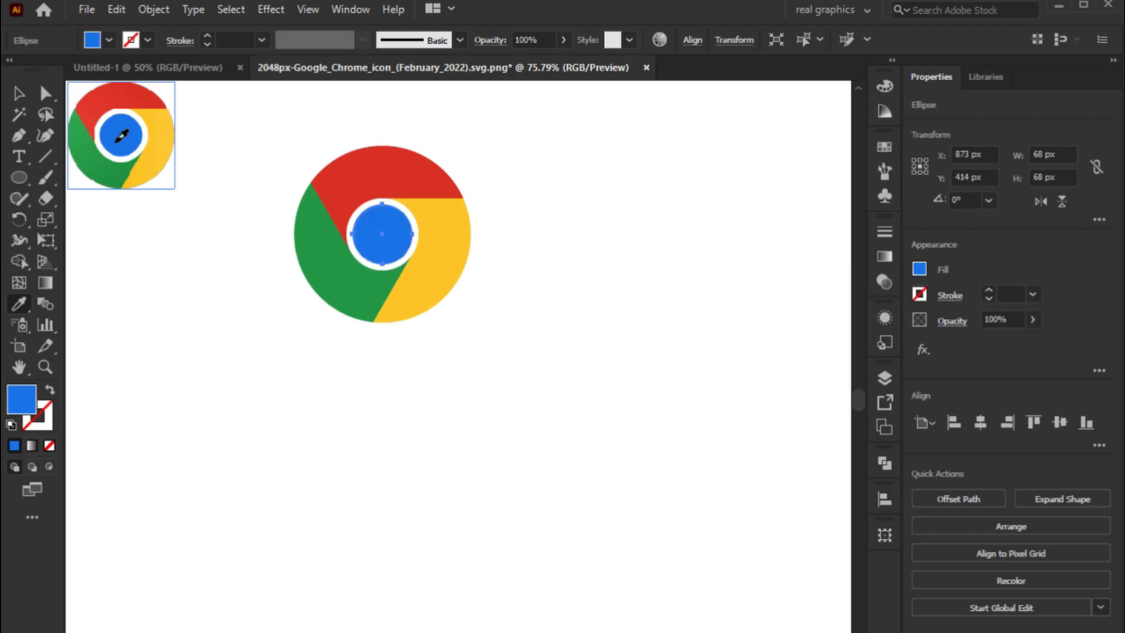
pyautogui.press('a')
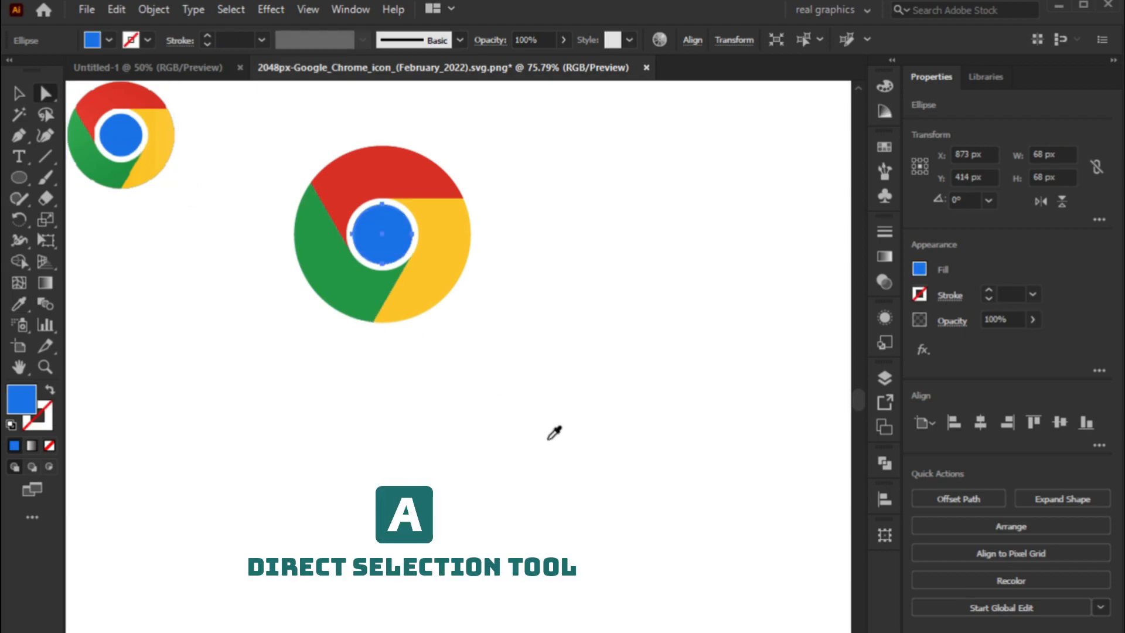
pyautogui.click(550, 446)
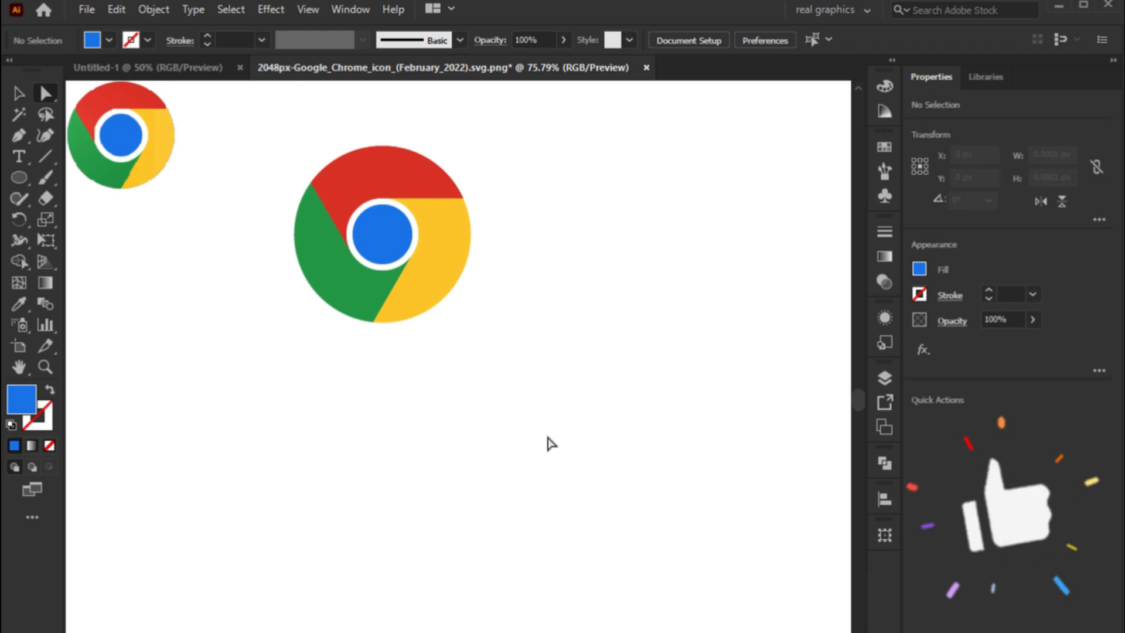
# - Group all three coloured segments and both inner circles of the redrawn logo
pyautogui.moveTo(534, 135); pyautogui.dragTo(262, 375)
pyautogui.rightClick(419, 272)
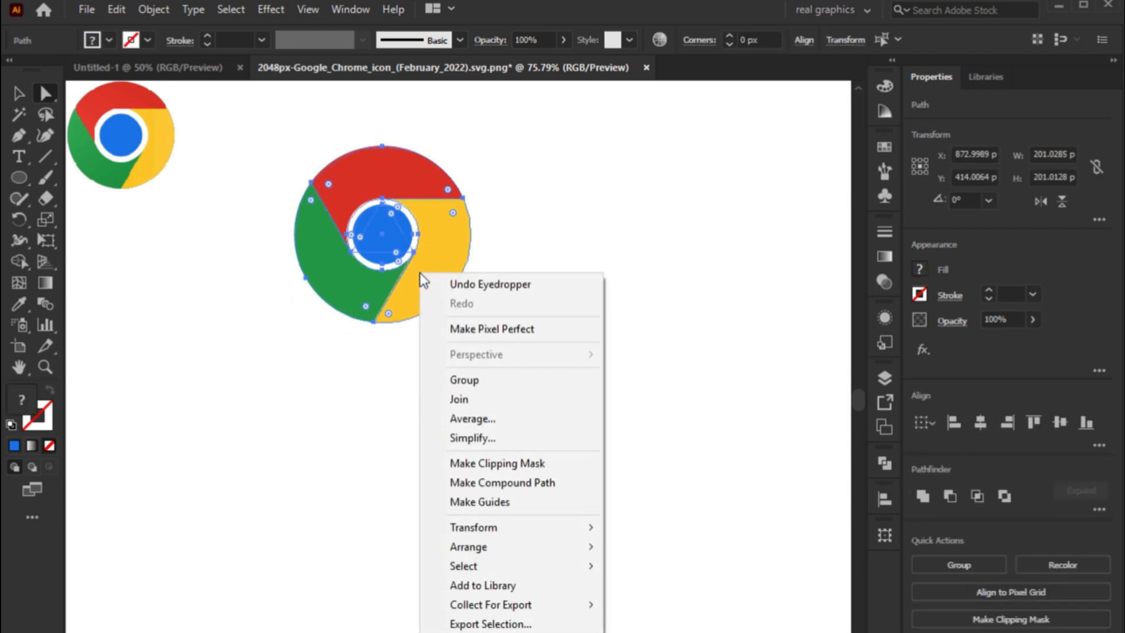
pyautogui.click(445, 379)
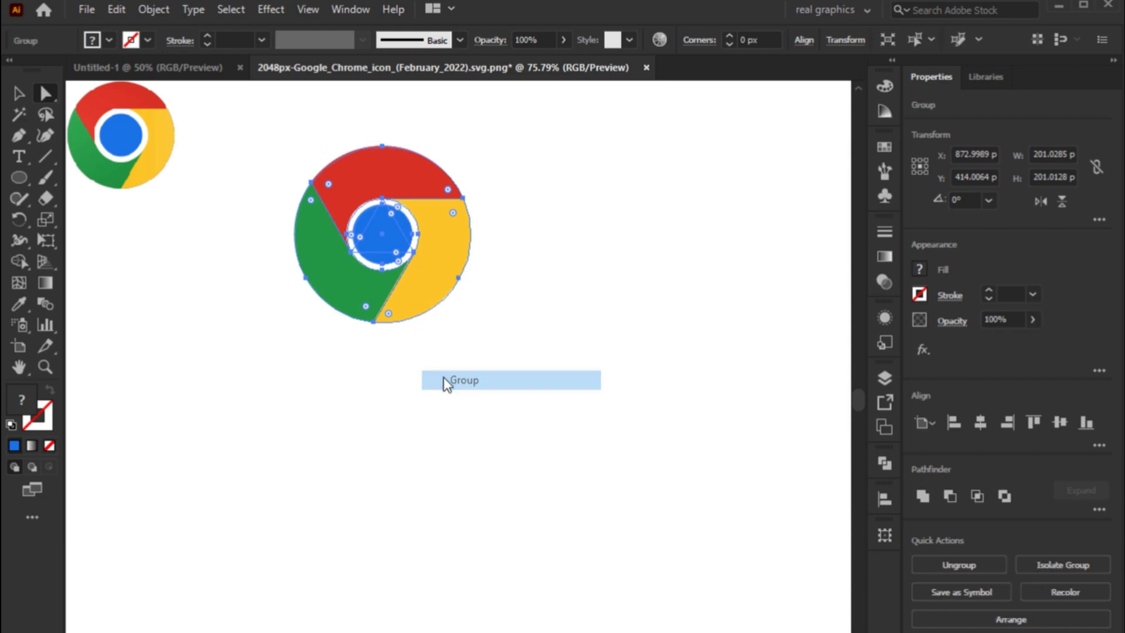
# - Move the grouped logo lower on the artboard to about X 902 px, Y 517 px and deselect it
pyautogui.moveTo(431, 248); pyautogui.dragTo(576, 284)
pyautogui.moveTo(523, 277); pyautogui.dragTo(465, 322)
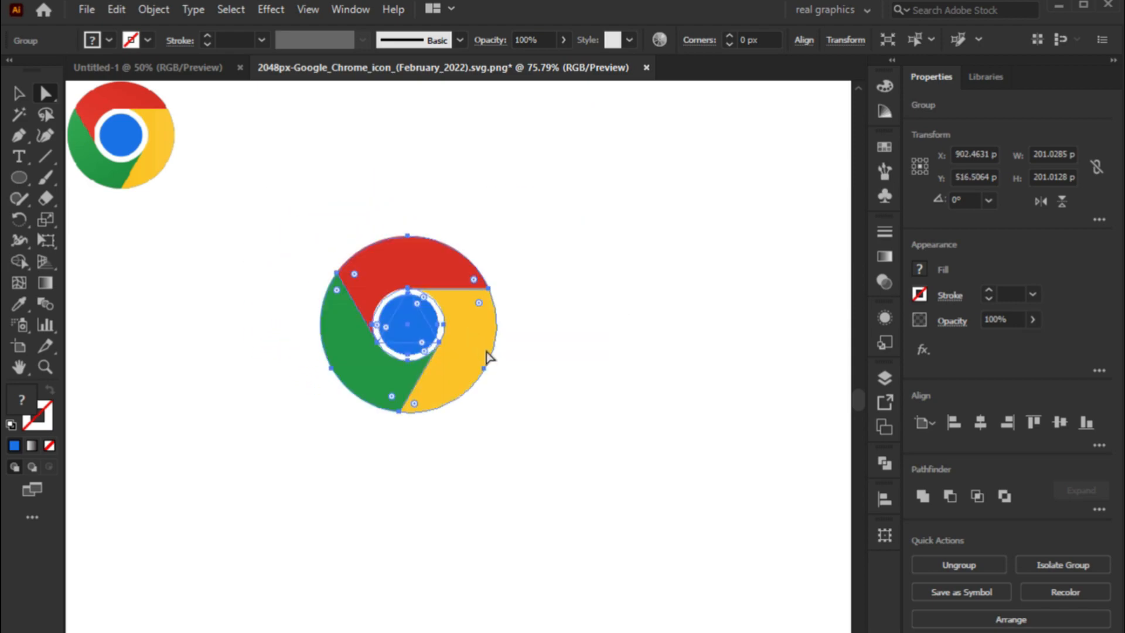
pyautogui.moveTo(486, 369); pyautogui.dragTo(487, 373)
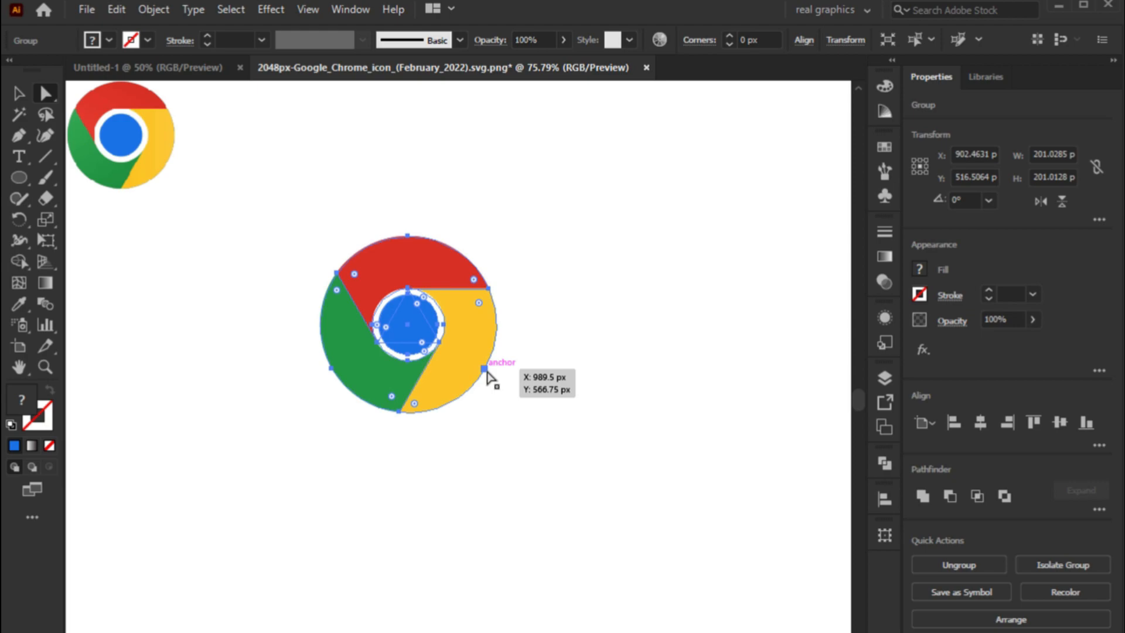
pyautogui.click(556, 374)
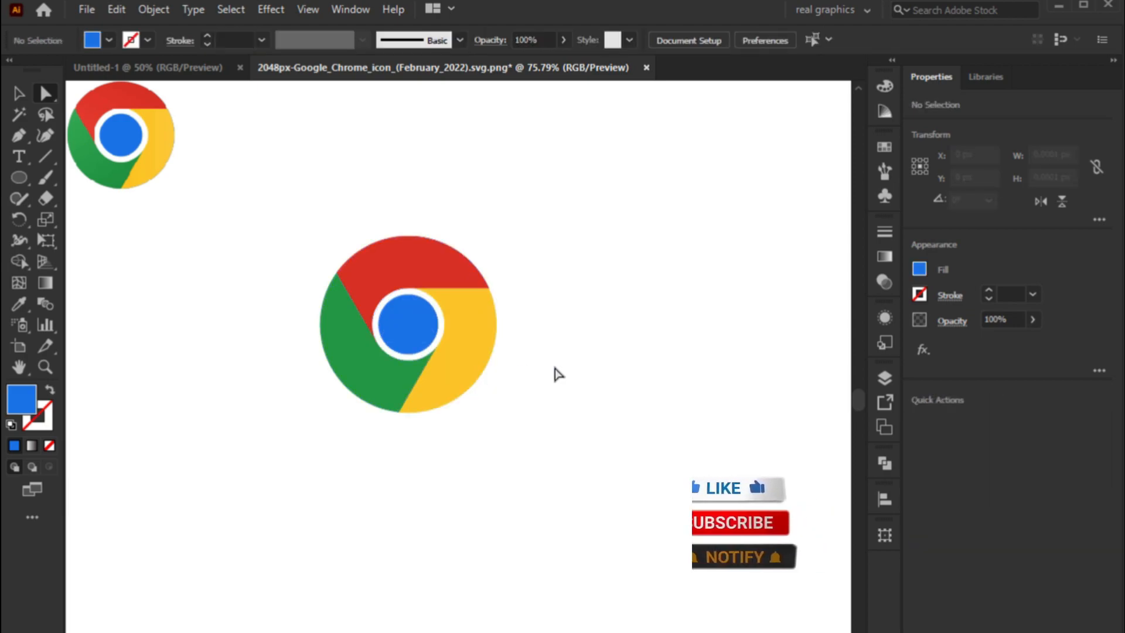